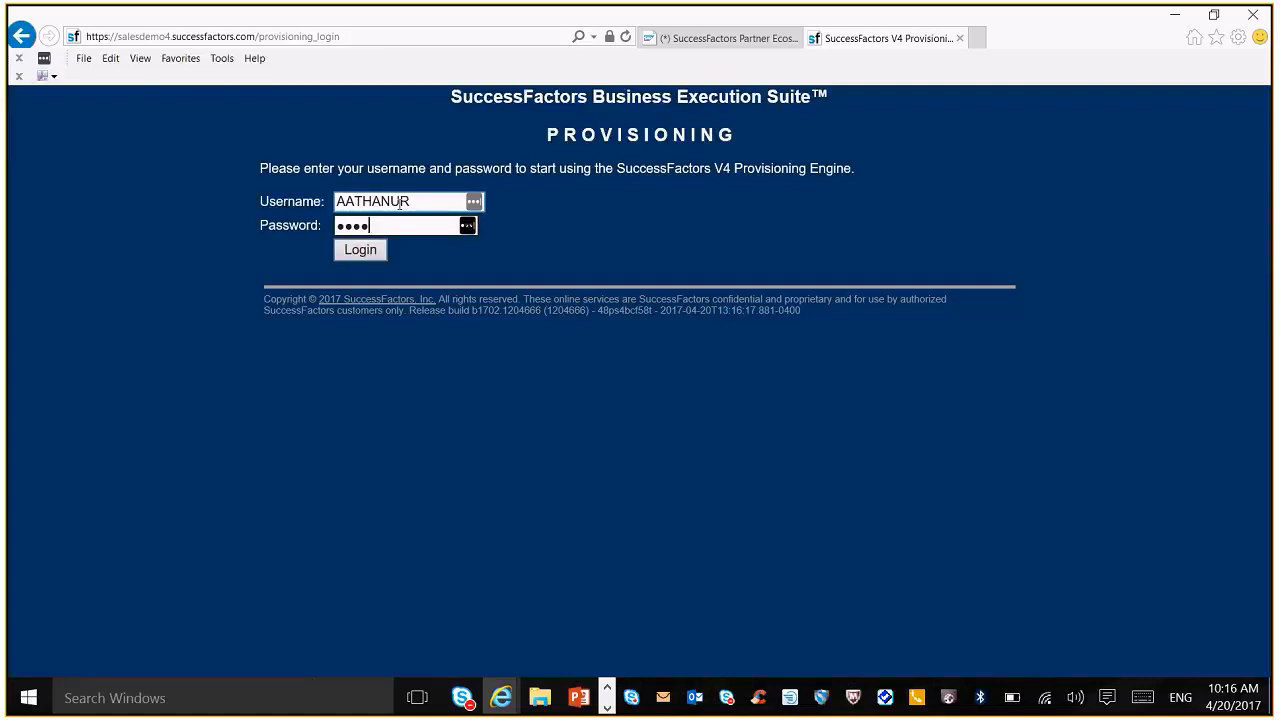
Log in to Provisioning and open the NGD 1608 Pre-Preview company from the companies listed under S.
key("Return")
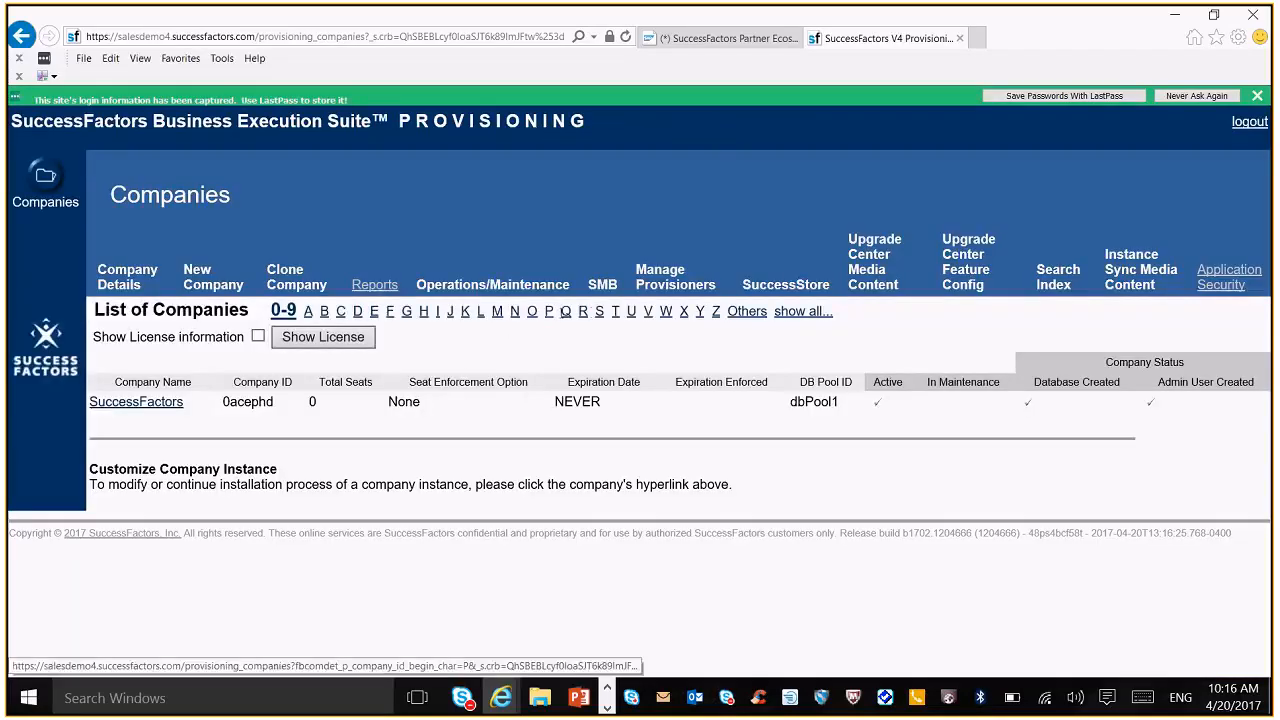
left_click(597, 312)
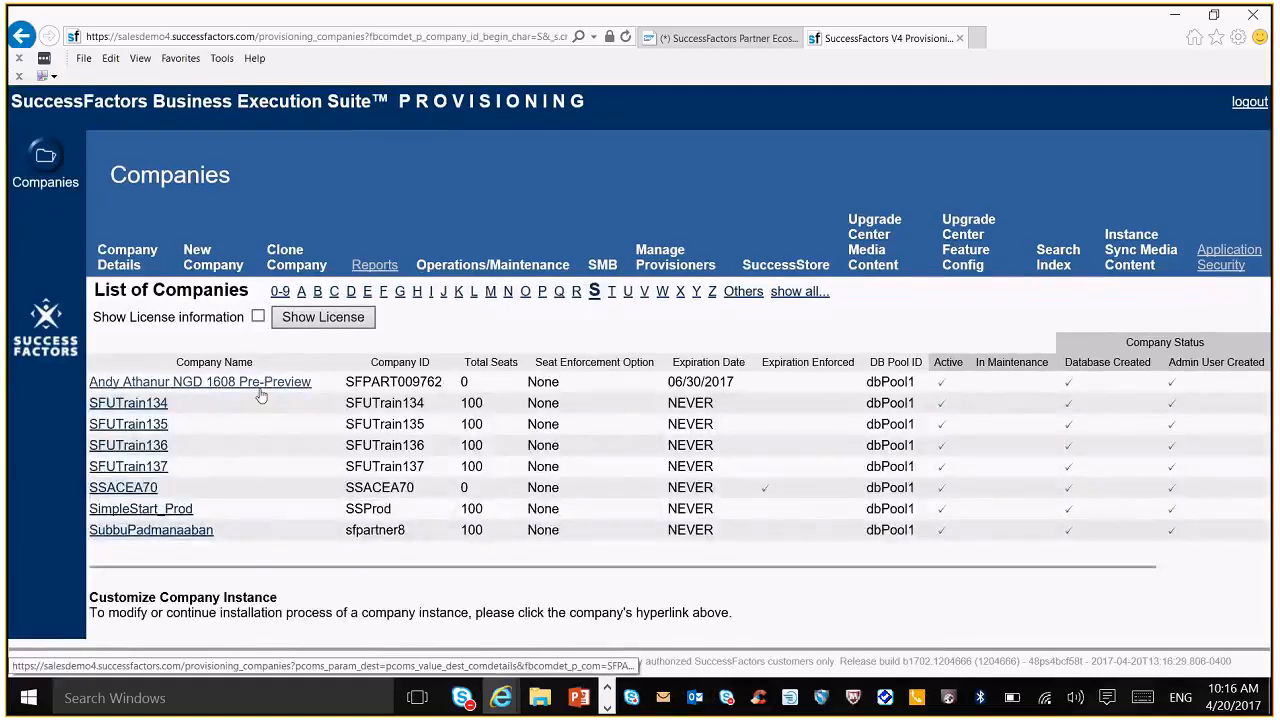
left_click(259, 384)
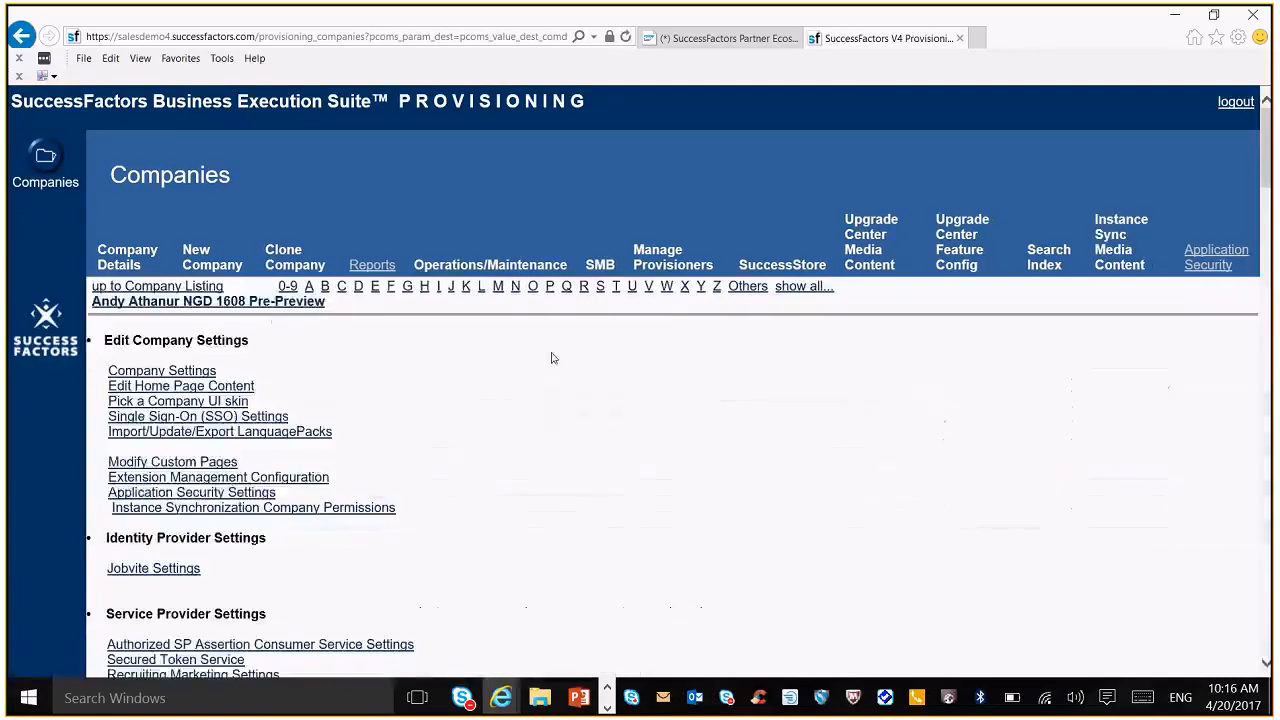
Open Manage Scheduled Jobs from the company's Managing Job Scheduler section.
scroll(537, 374, "down", 2)
scroll(537, 374, "down", 4)
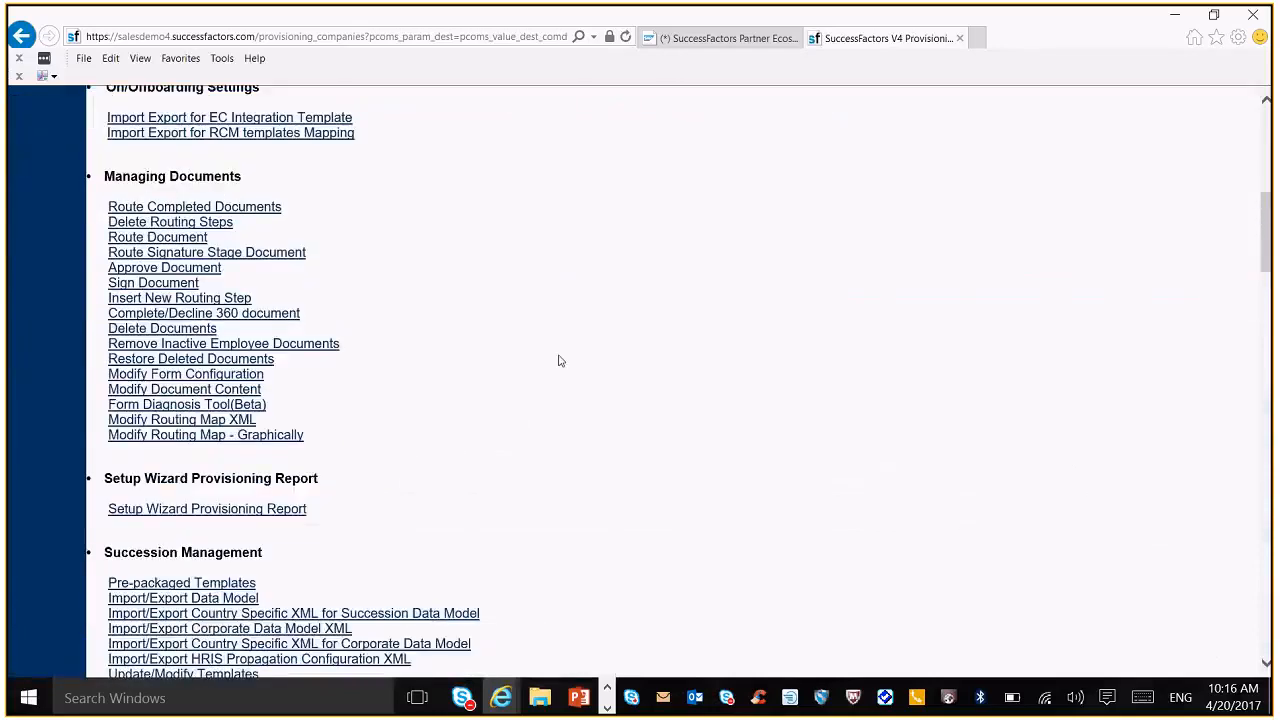
scroll(560, 360, "up", 6)
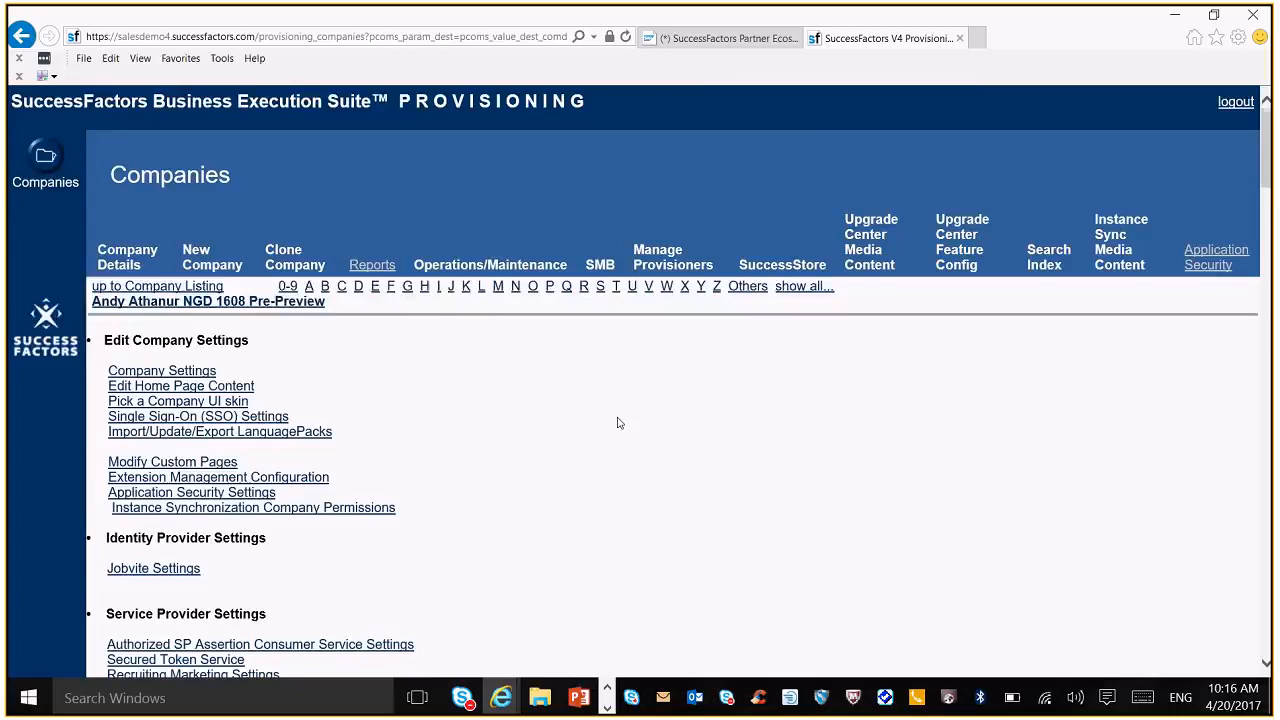
scroll(618, 423, "down", 10)
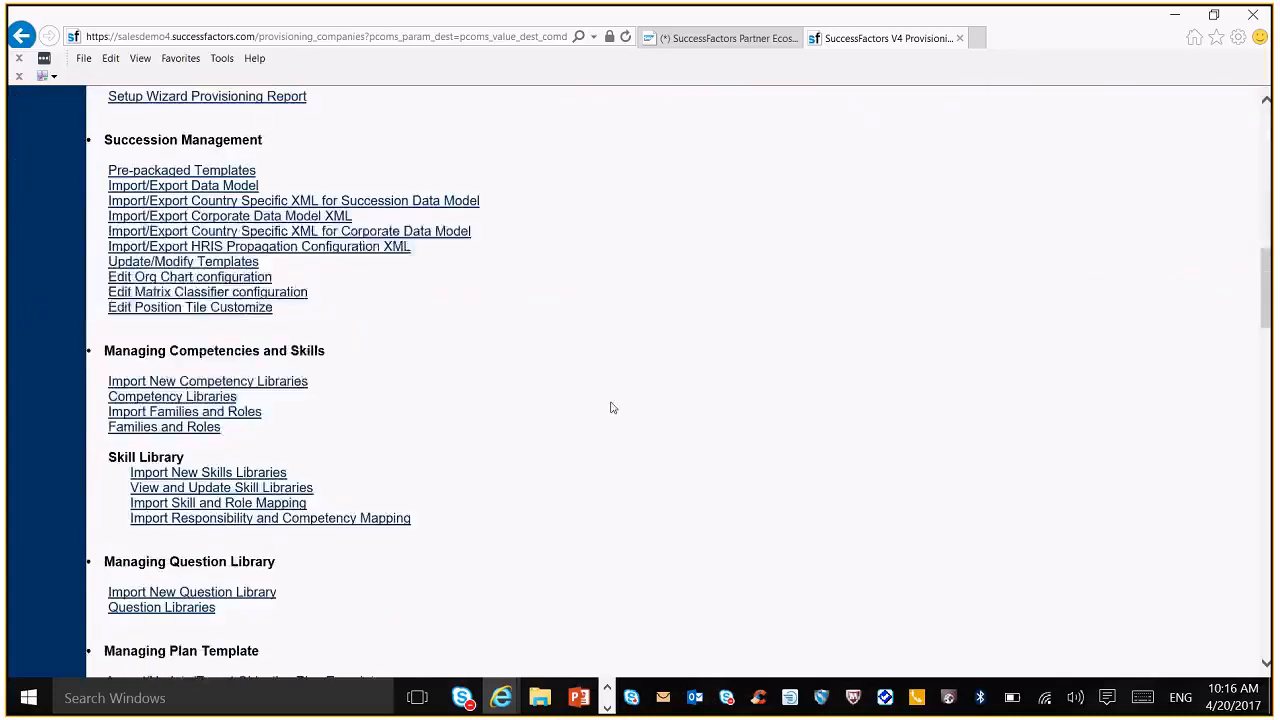
scroll(613, 408, "down", 5)
scroll(613, 408, "down", 8)
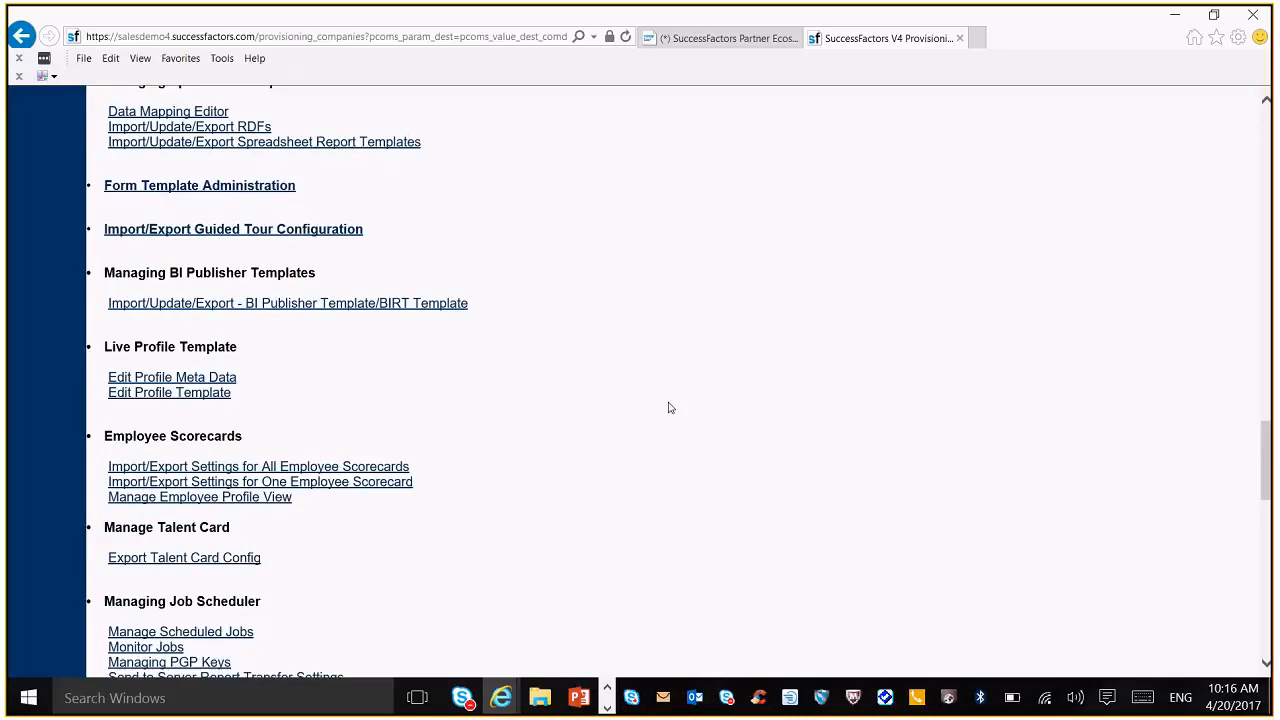
scroll(606, 400, "down", 4)
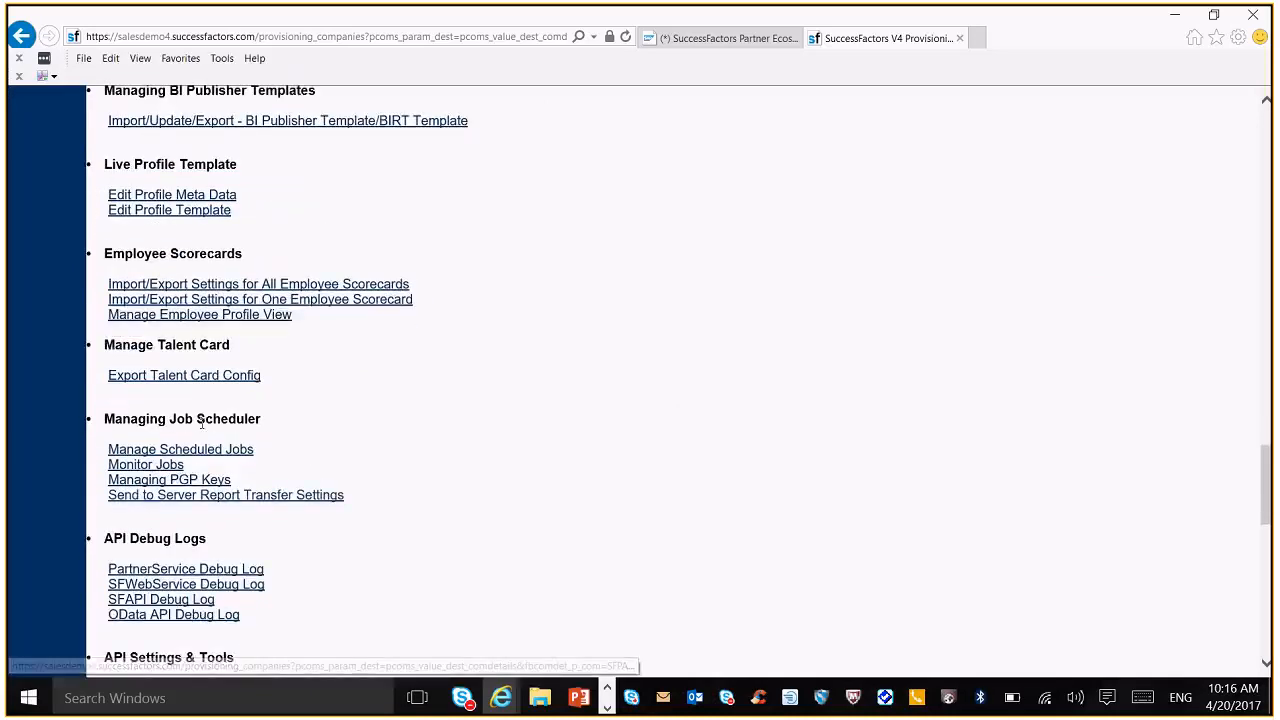
left_click(216, 450)
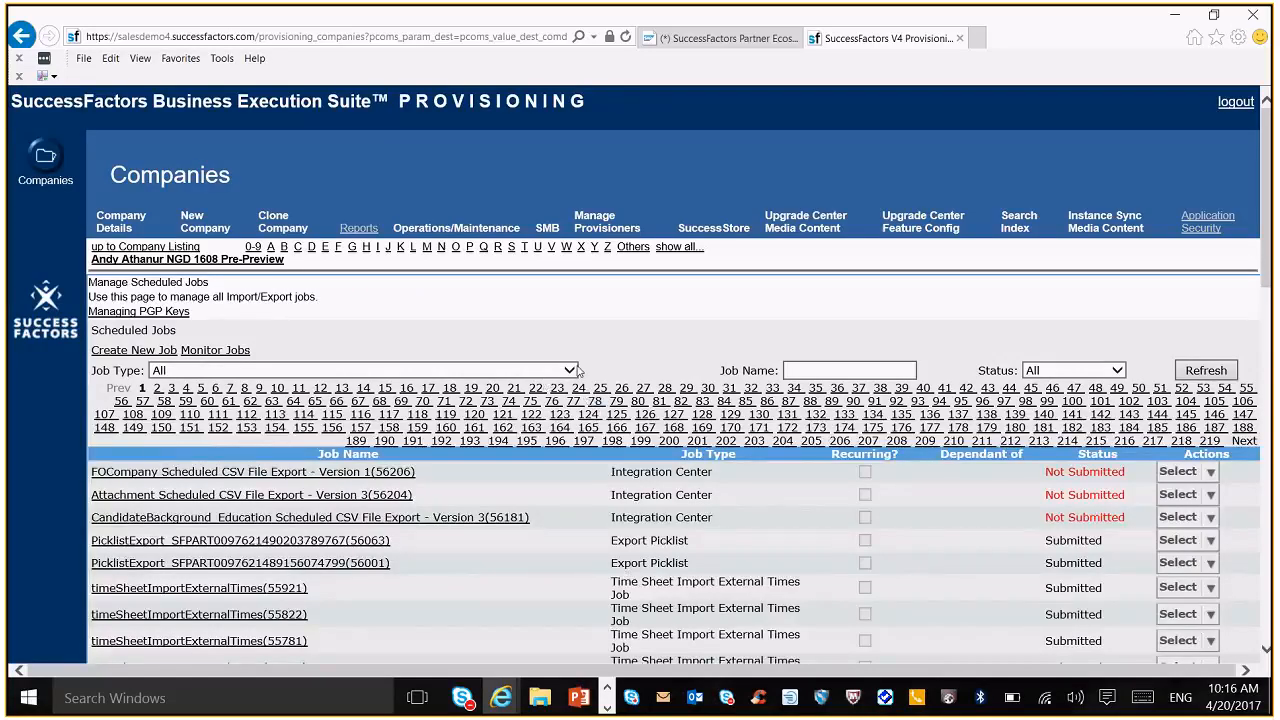
Filter the scheduled jobs to the Employees Export job type.
left_click(569, 370)
left_click_drag(572, 350, 584, 630)
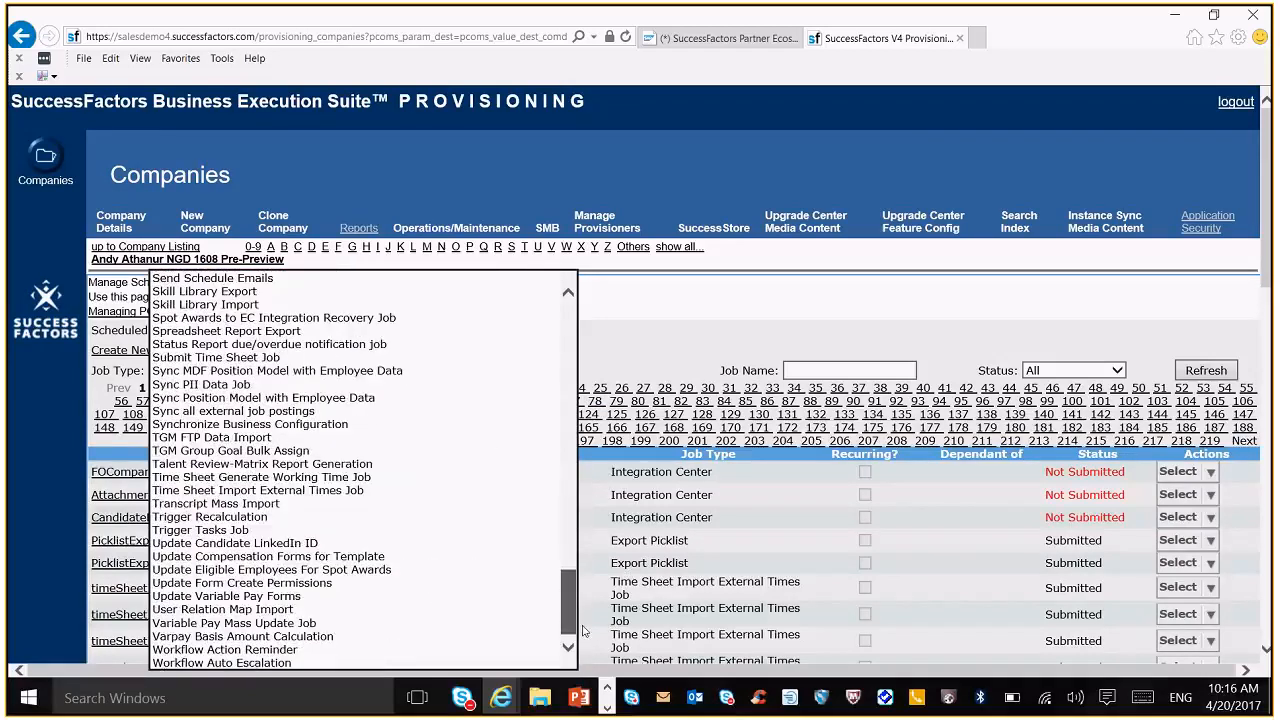
left_click_drag(584, 630, 562, 437)
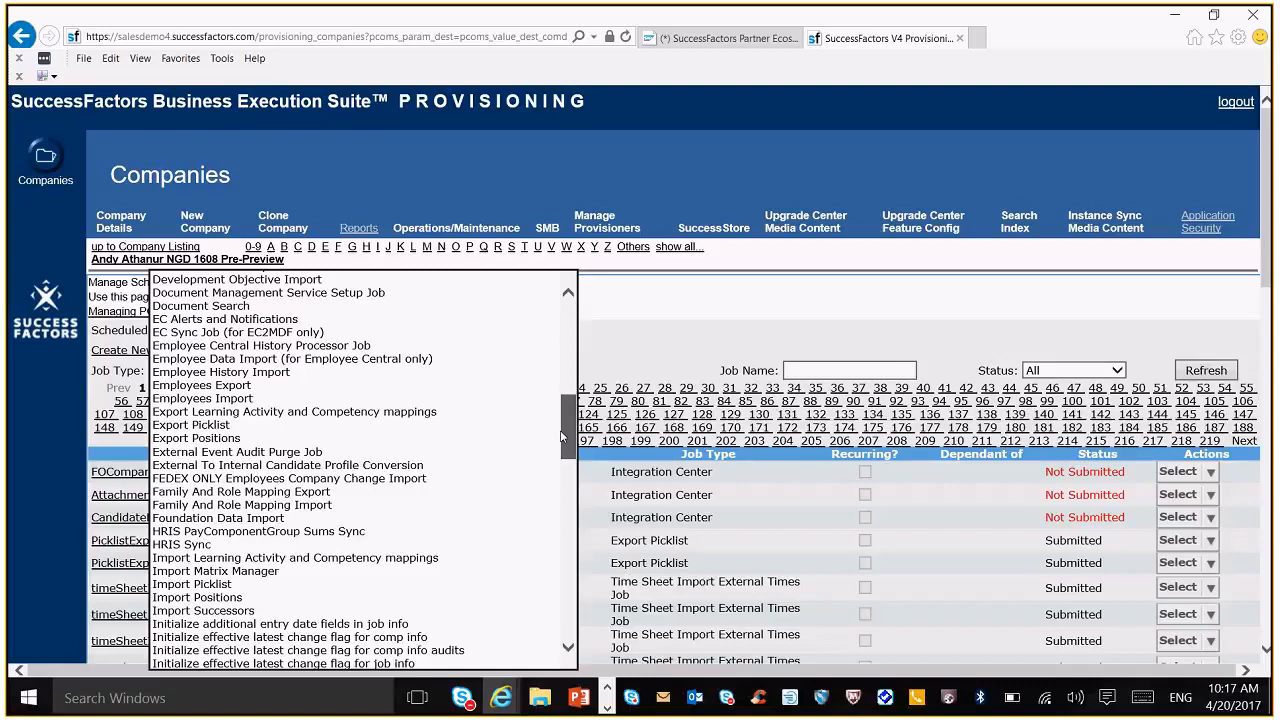
left_click_drag(561, 437, 561, 437)
left_click(234, 388)
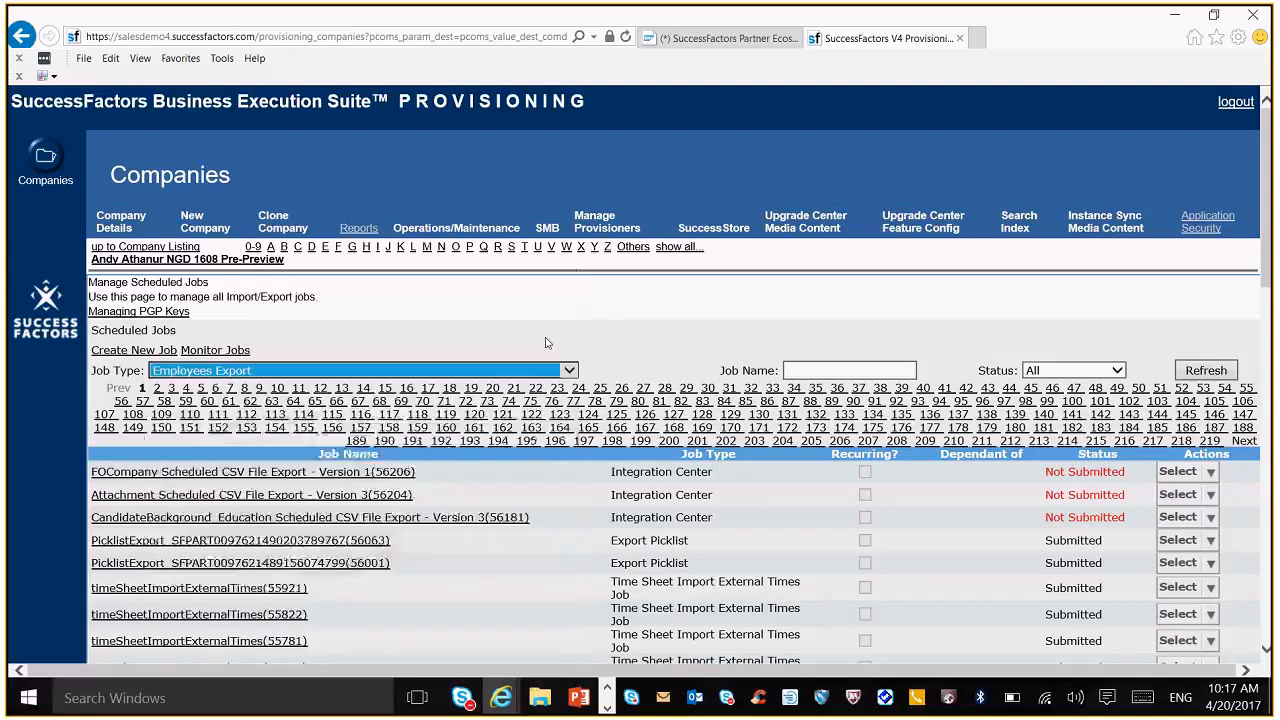
left_click(1203, 372)
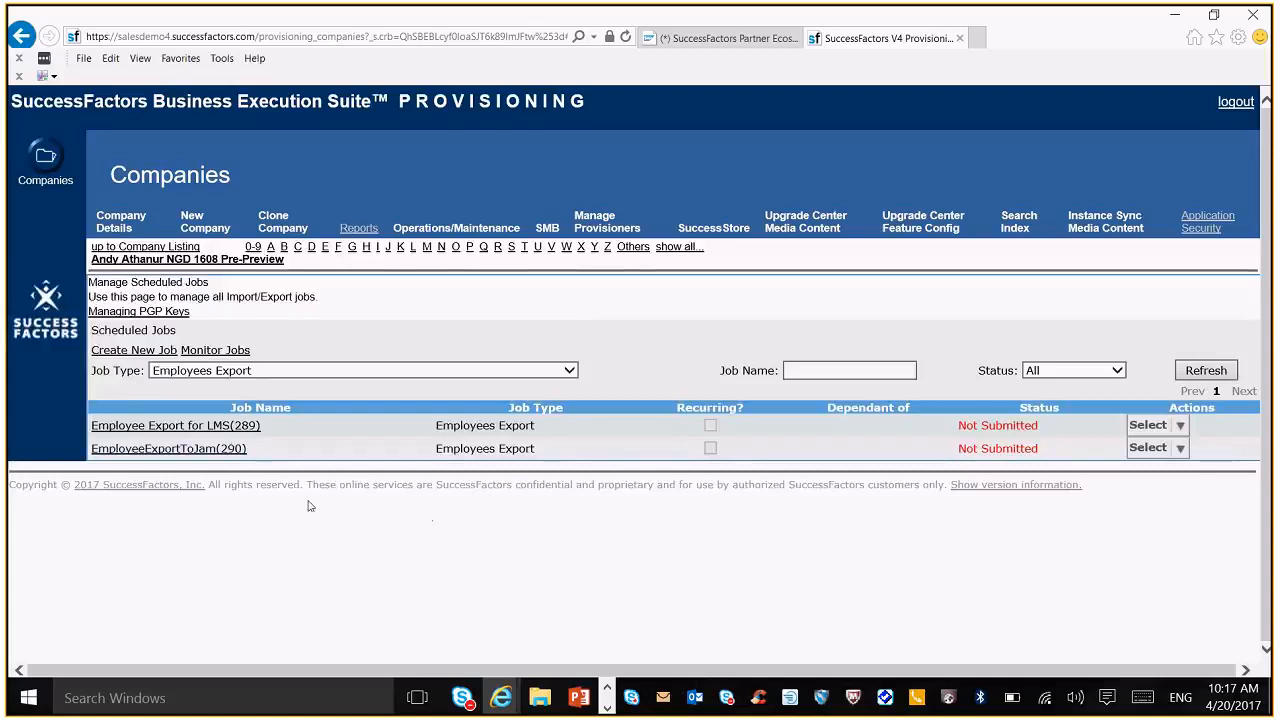
Open the Employee Export for LMS job and review its job parameters and server access settings.
left_click(185, 426)
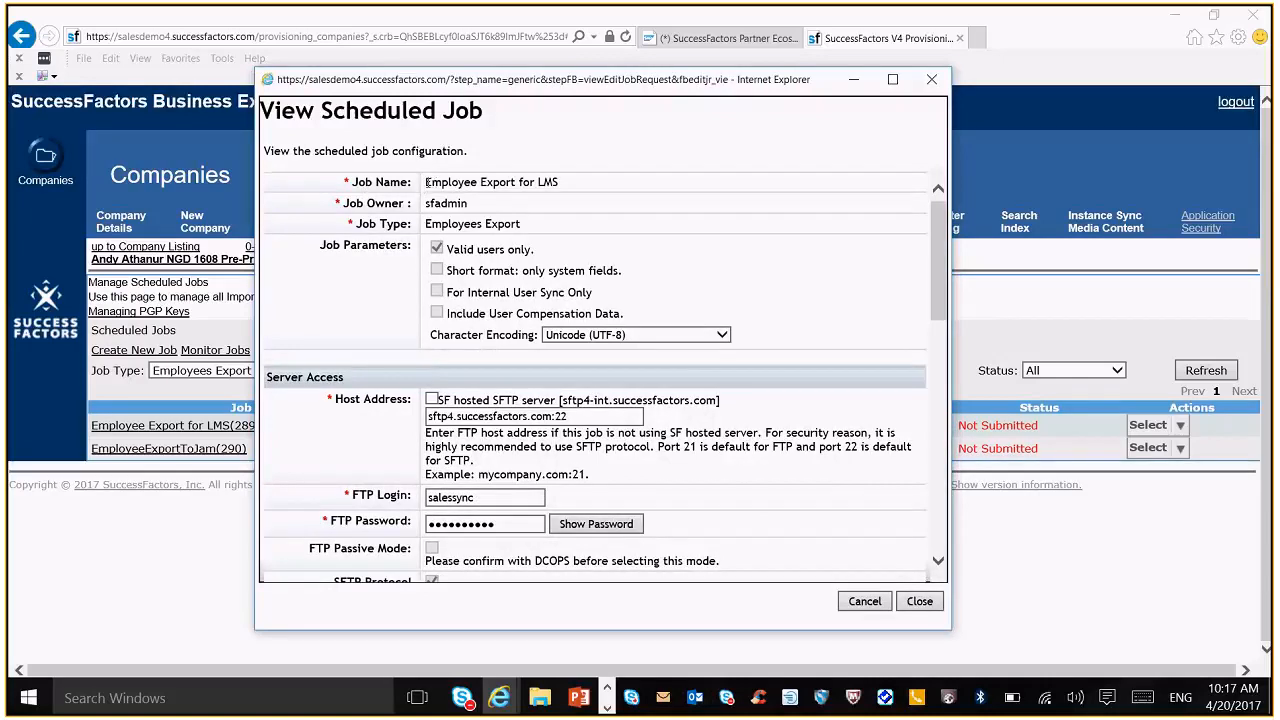
left_click_drag(426, 182, 558, 183)
scroll(435, 300, "down", 3)
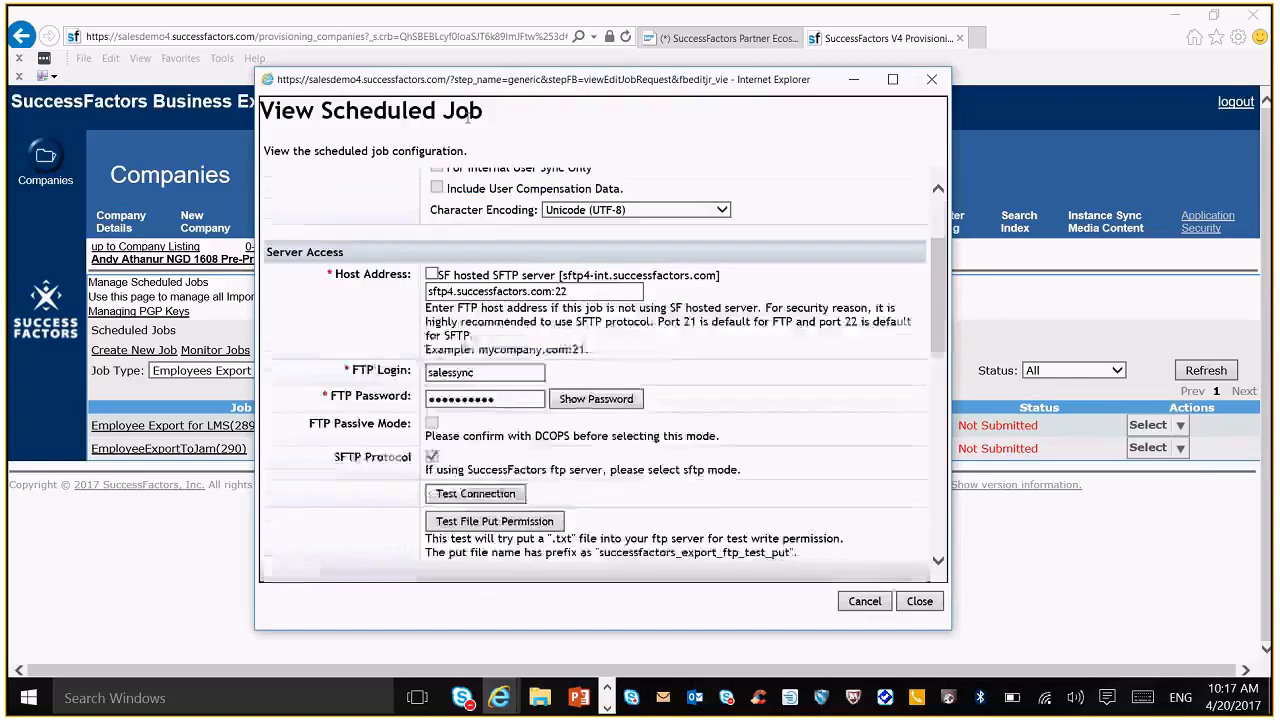
scroll(435, 231, "up", 1)
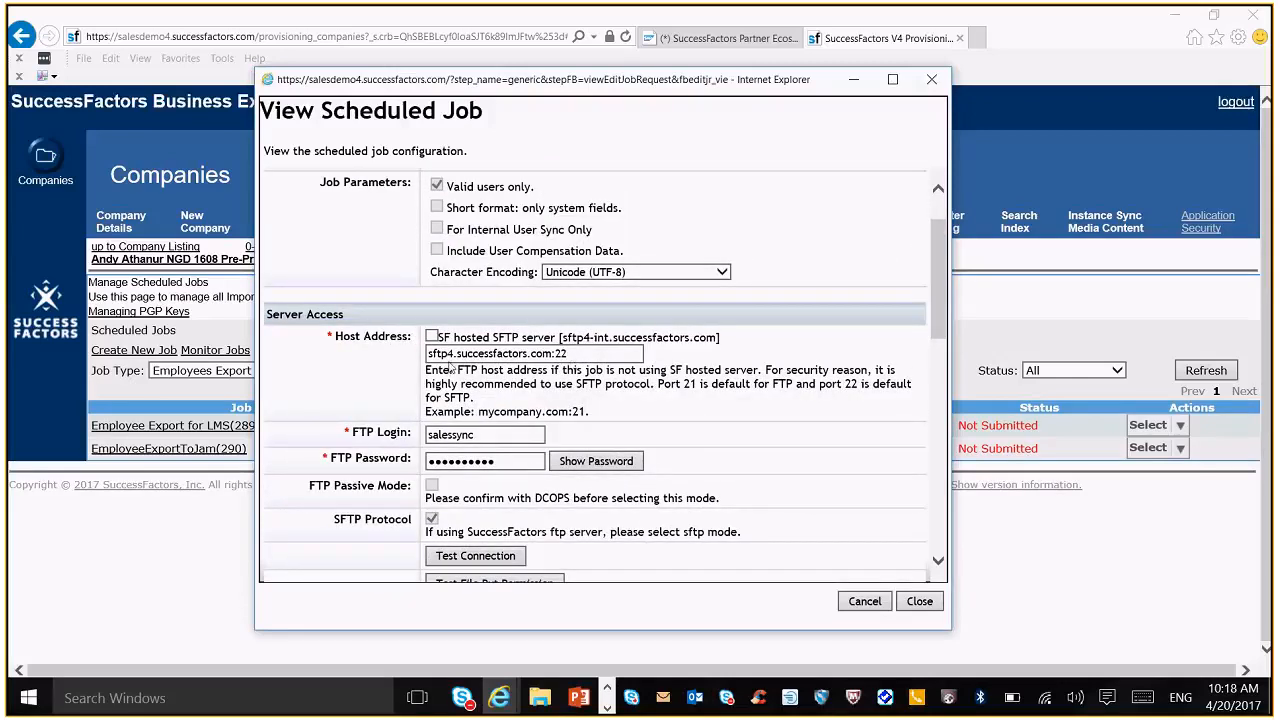
scroll(339, 295, "down", 3)
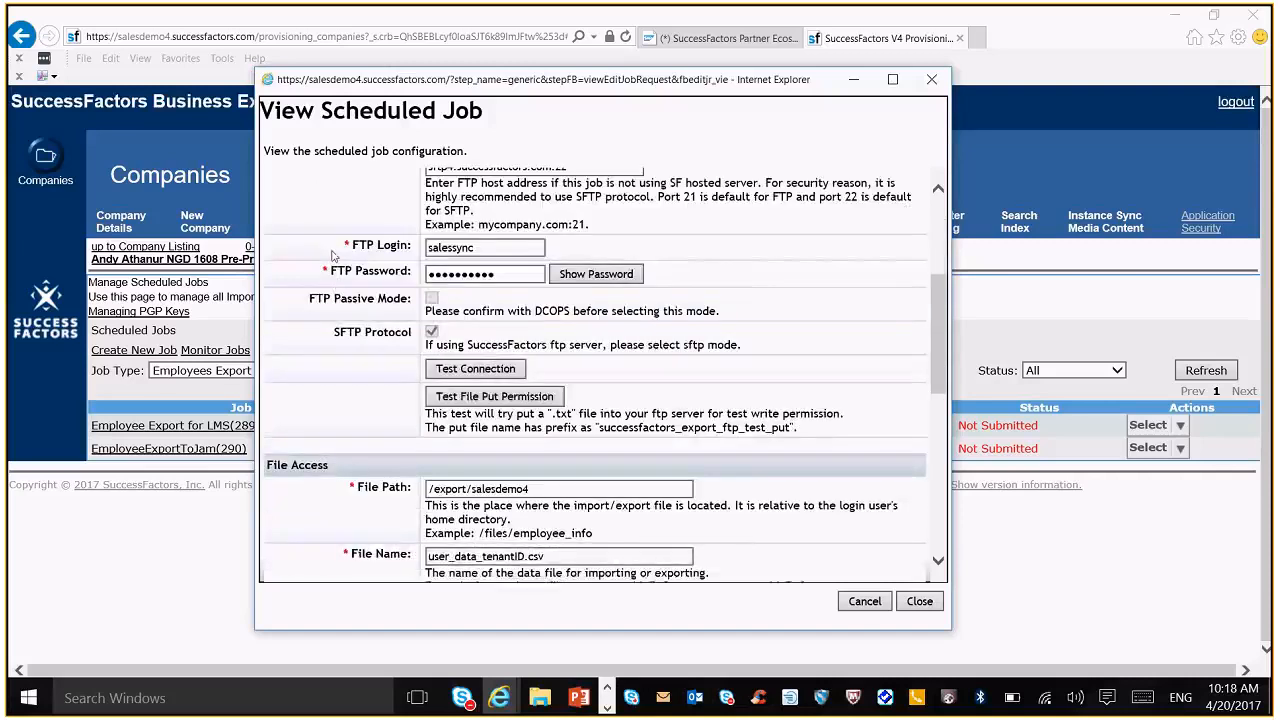
scroll(341, 318, "up", 2)
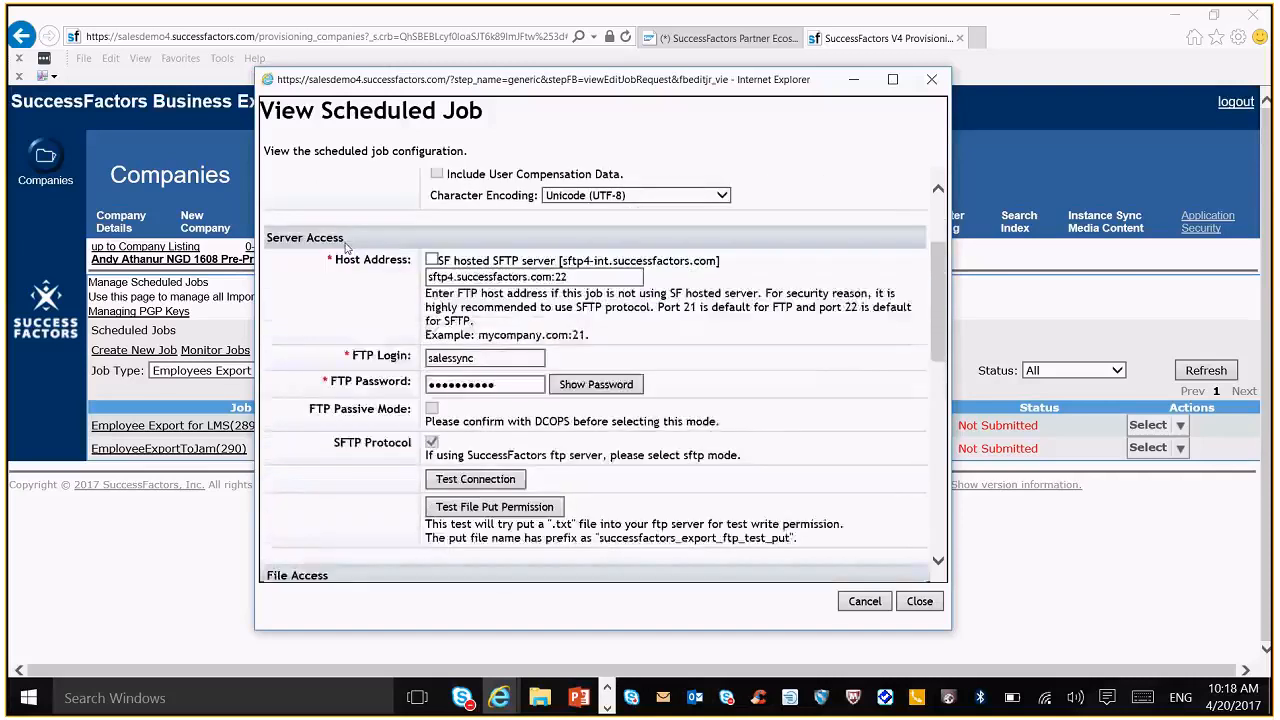
scroll(341, 318, "down", 2)
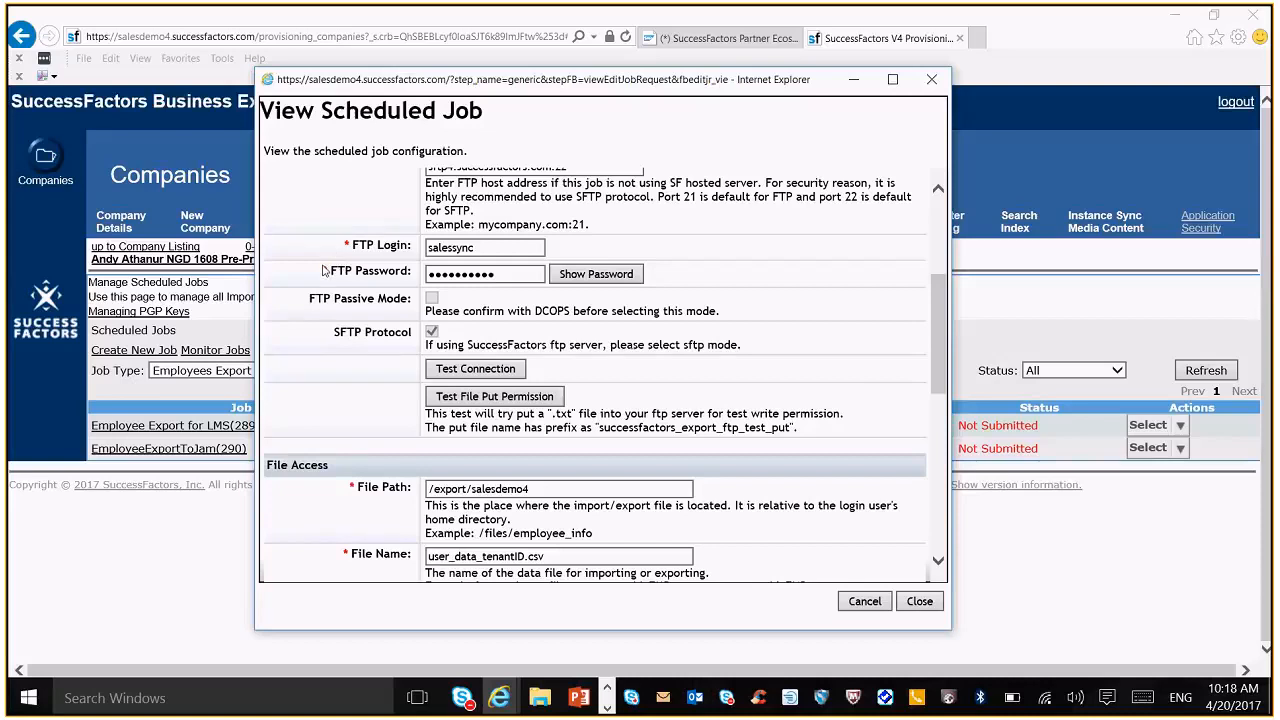
Review the file path, file name, date format and encryption settings in the job's File Access section.
scroll(335, 358, "down", 2)
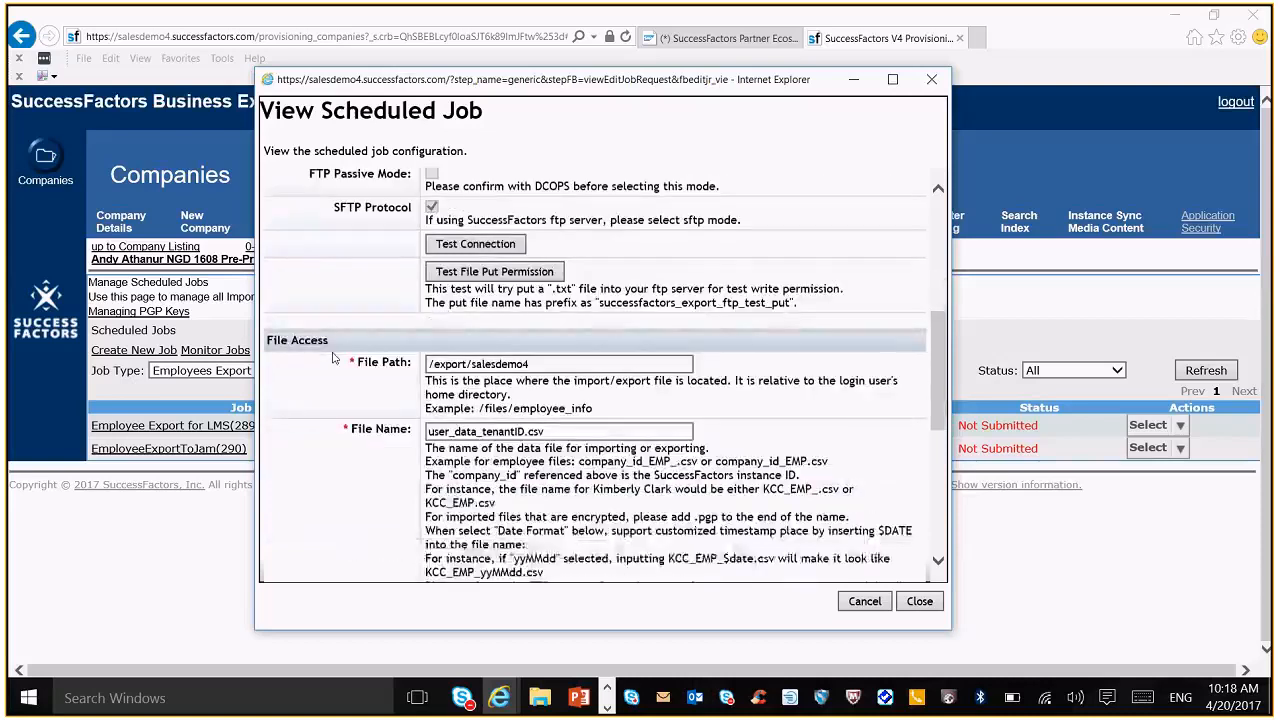
scroll(335, 358, "down", 2)
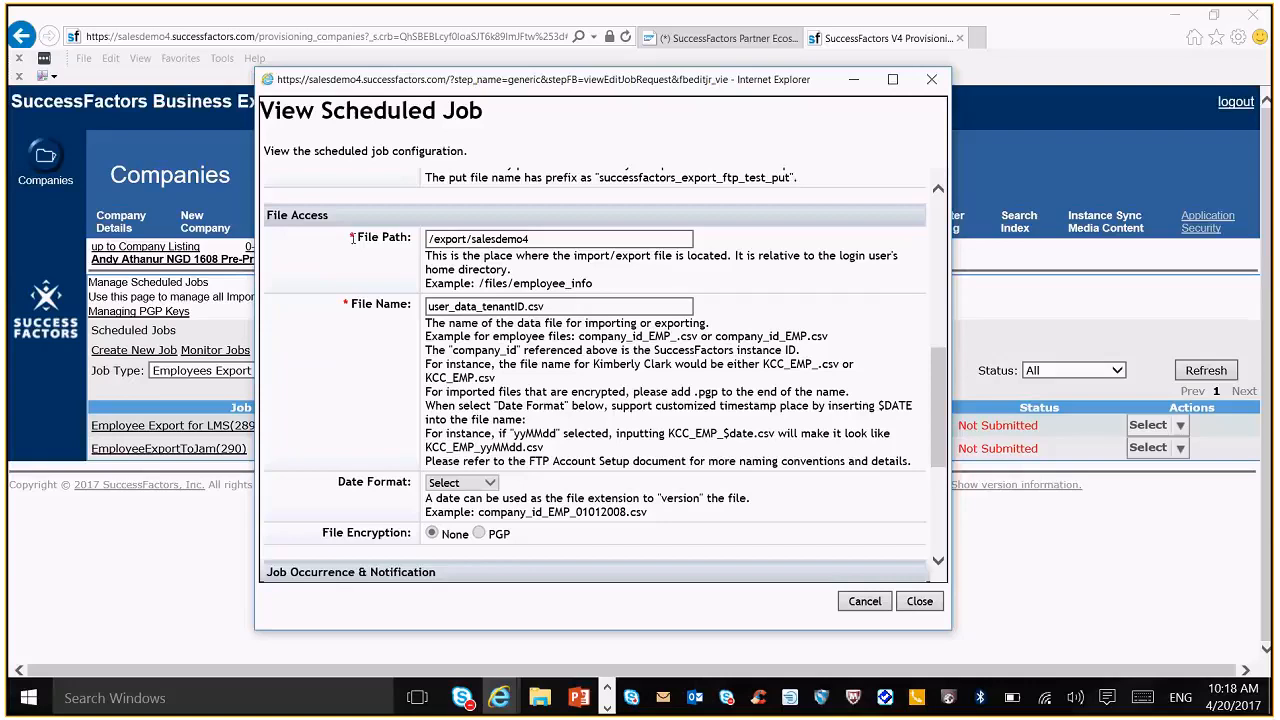
left_click_drag(352, 237, 408, 247)
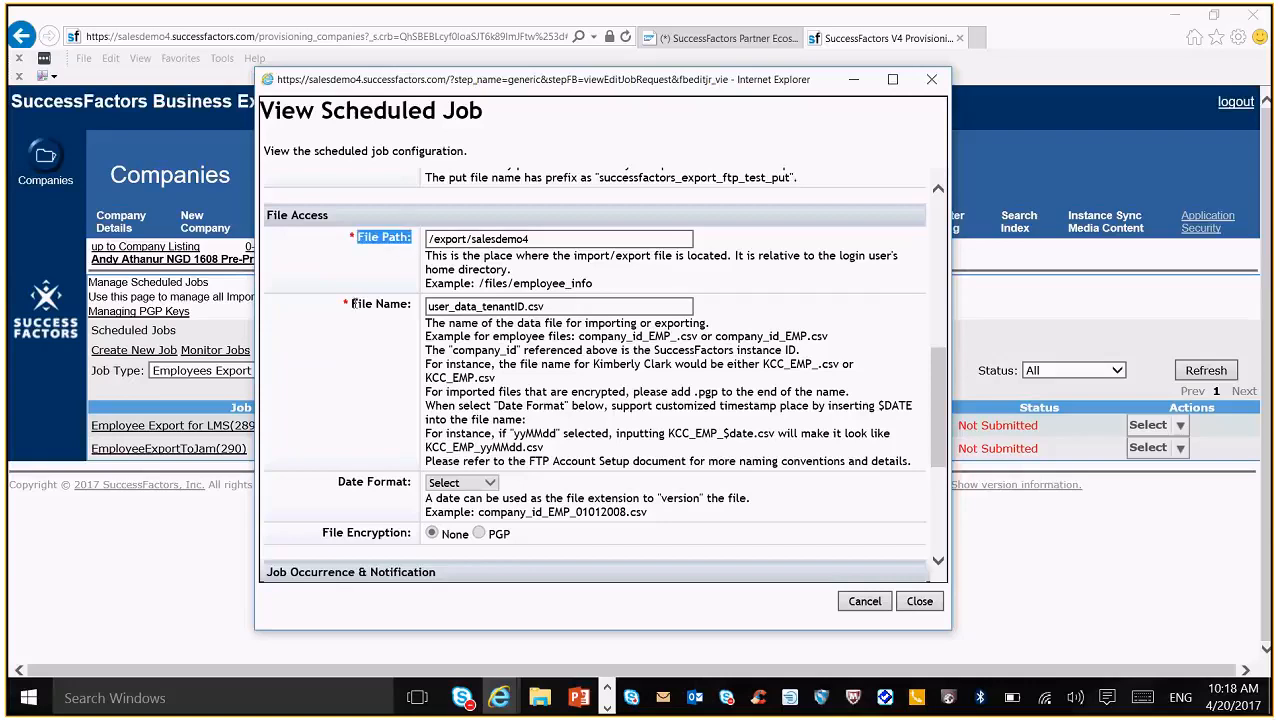
left_click(371, 345)
scroll(380, 358, "down", 2)
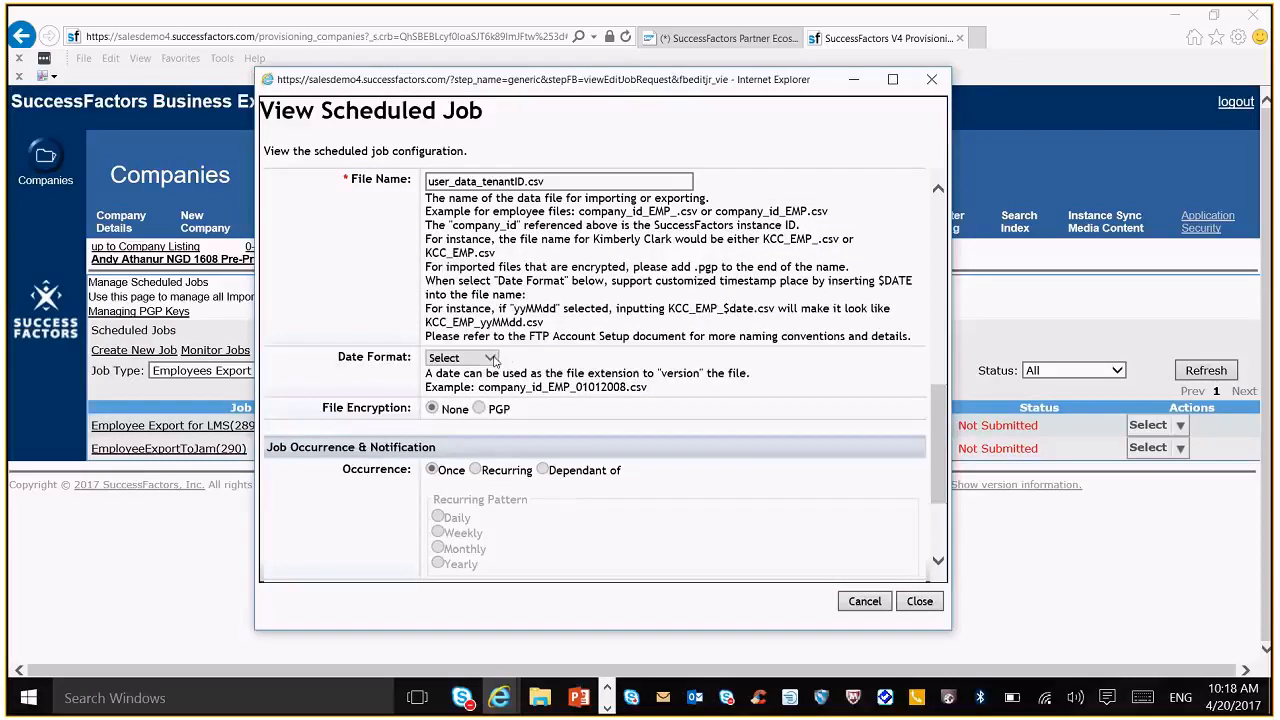
Bring back the scheduled job window, review its occurrence and notification settings, and close it.
left_click(250, 352)
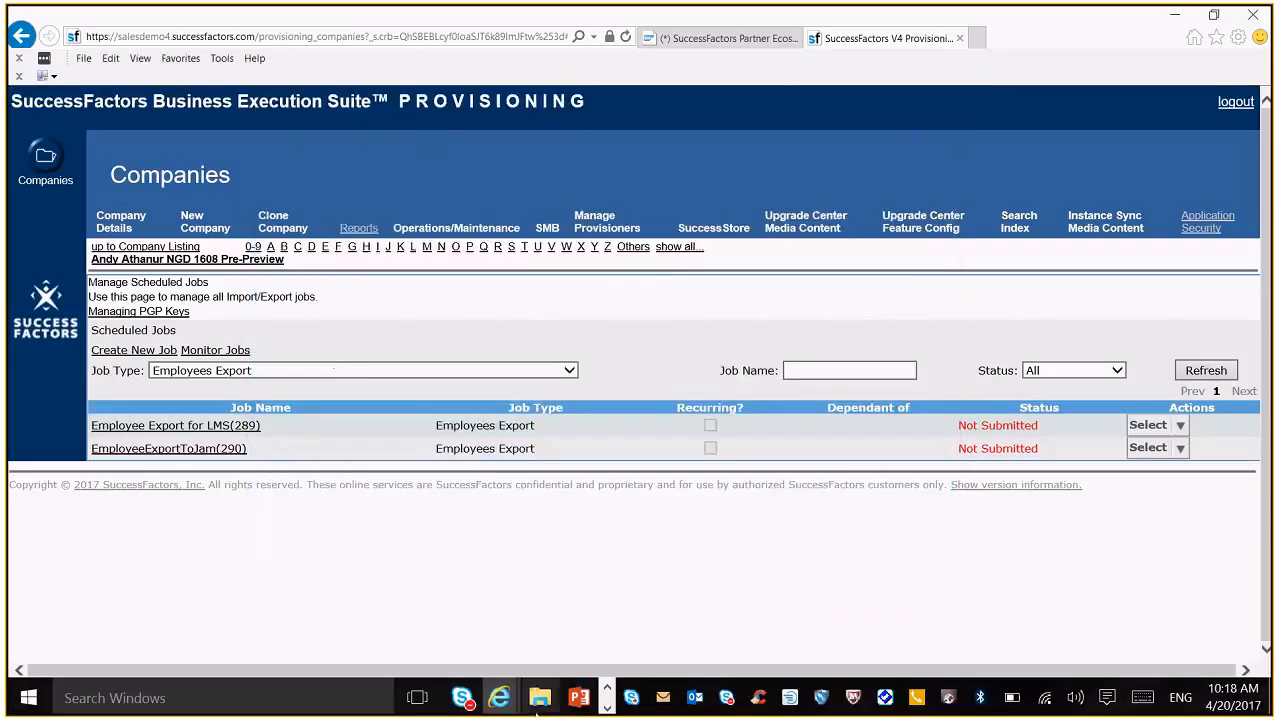
mouse_move(499, 697)
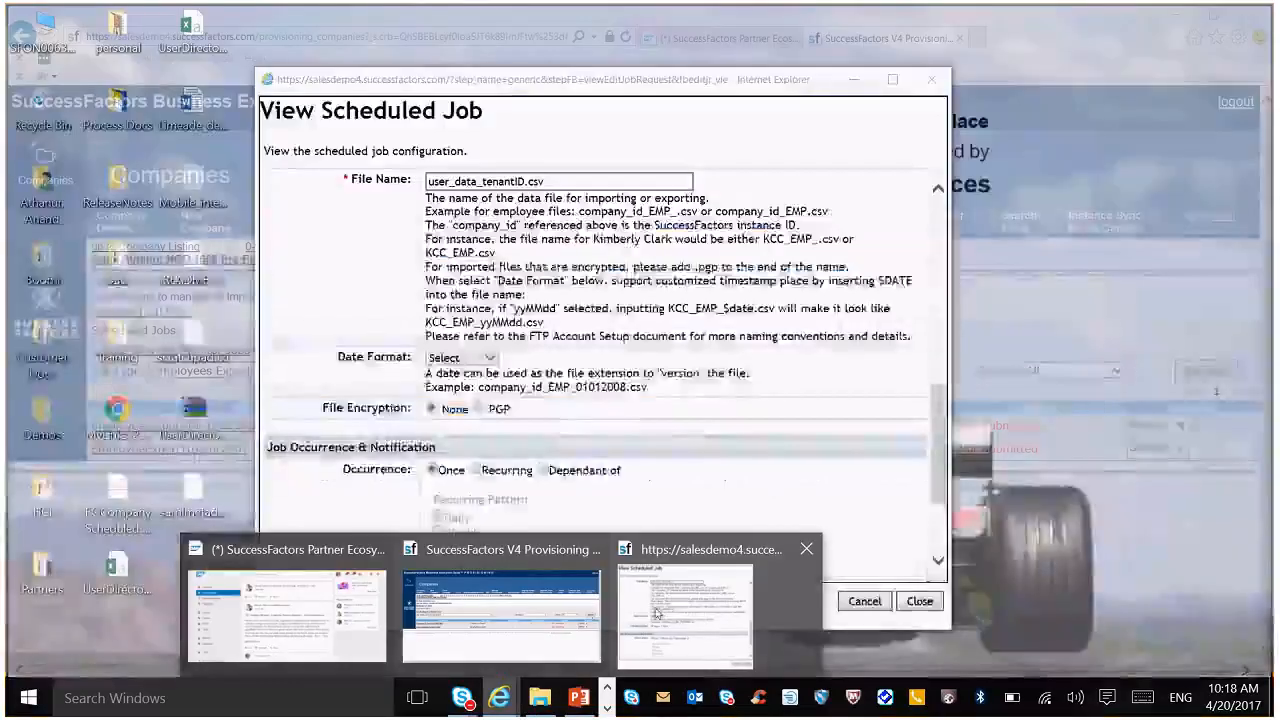
left_click(657, 612)
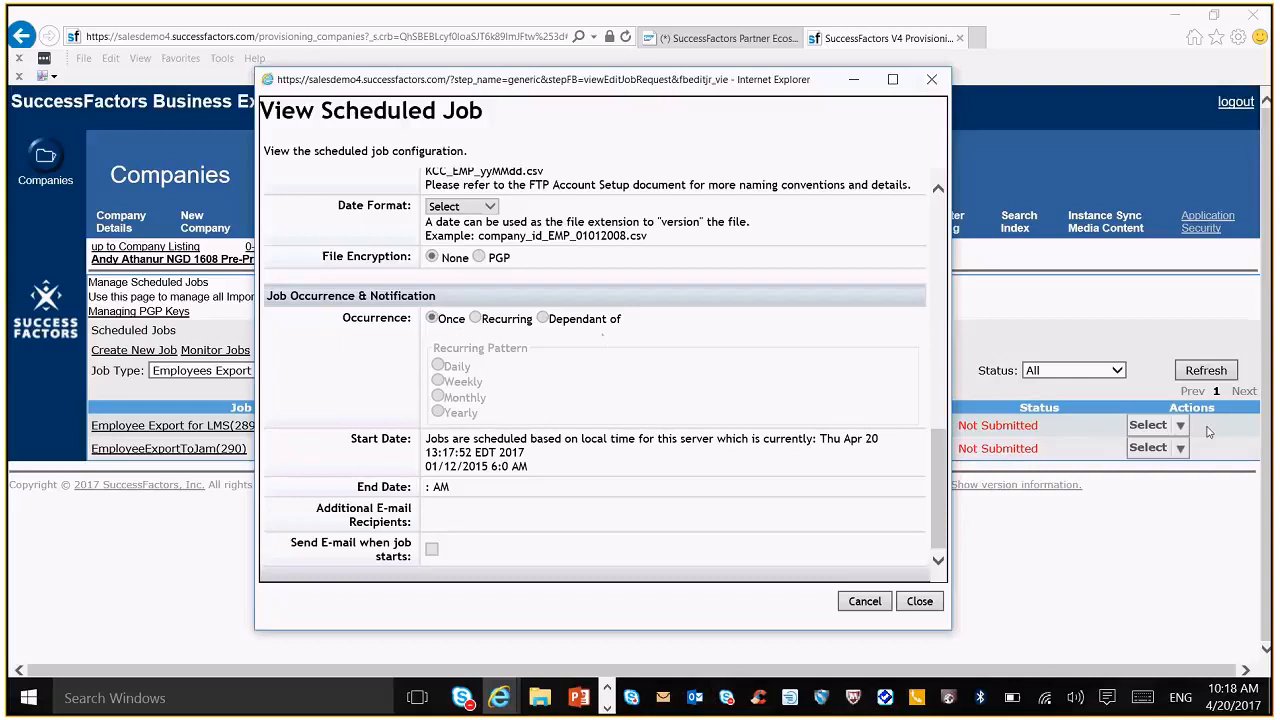
left_click(918, 601)
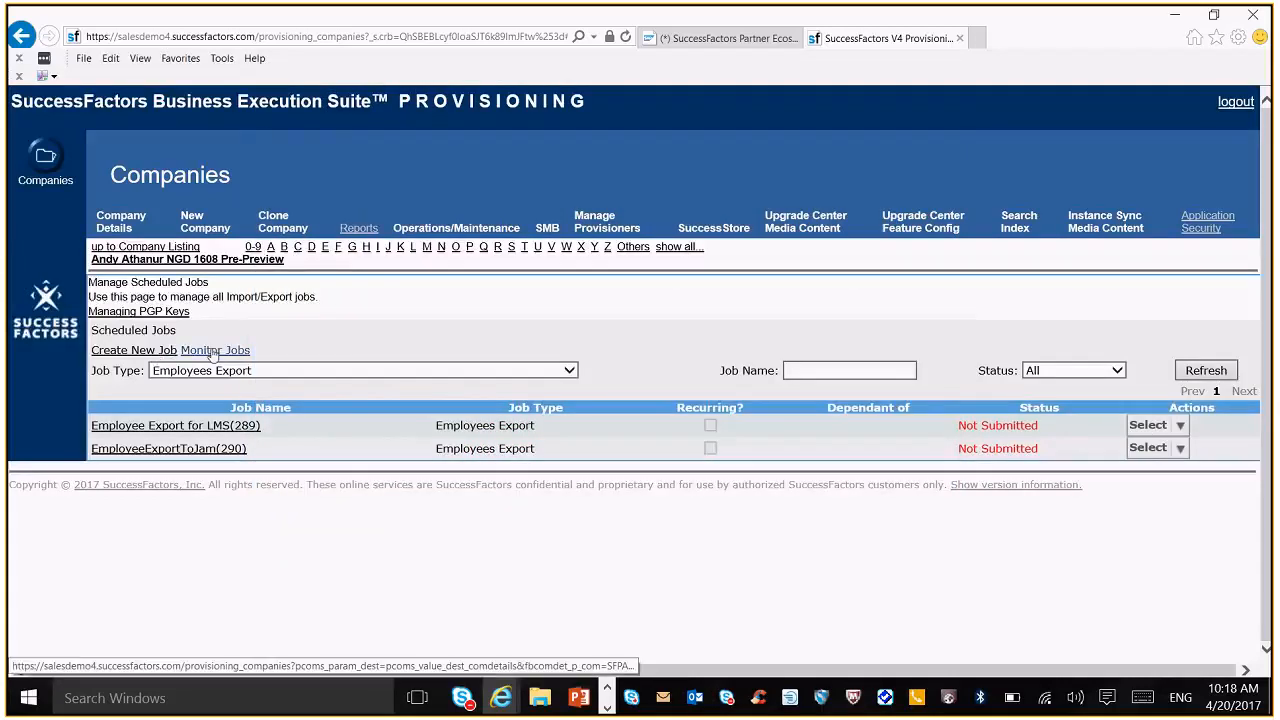
Filter the scheduled jobs to the Employees Import job type.
left_click(570, 373)
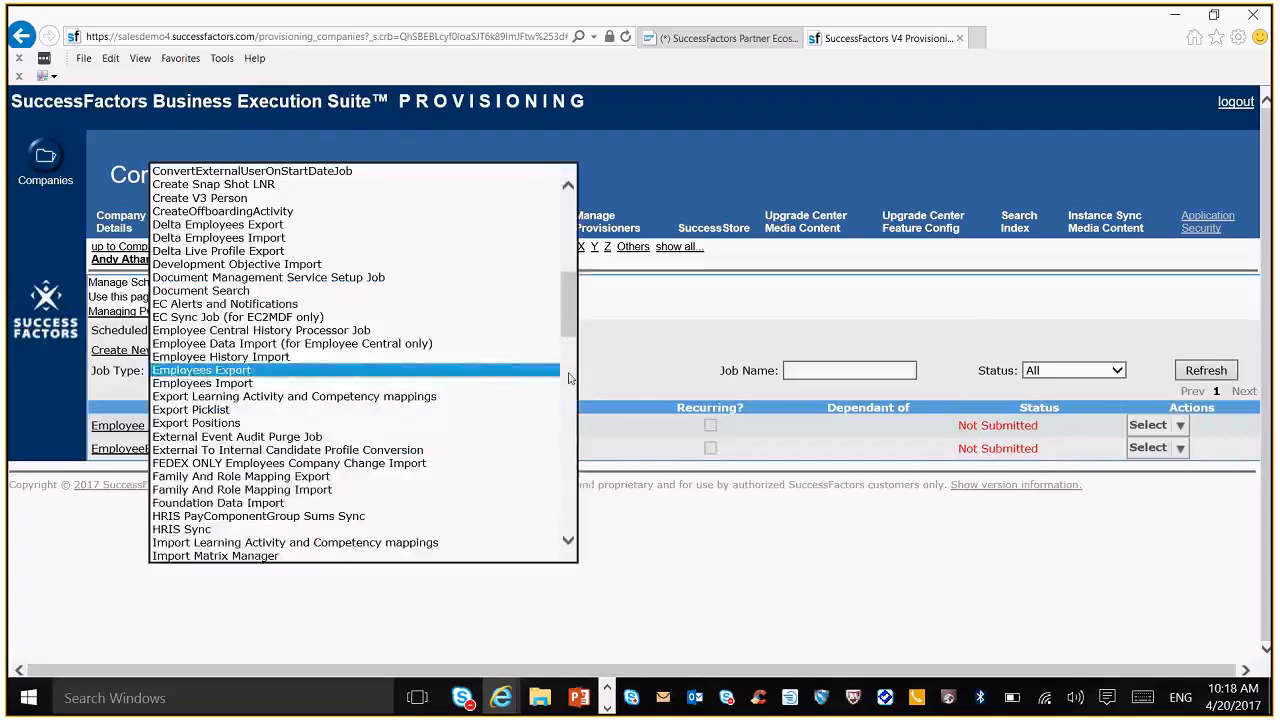
left_click(318, 386)
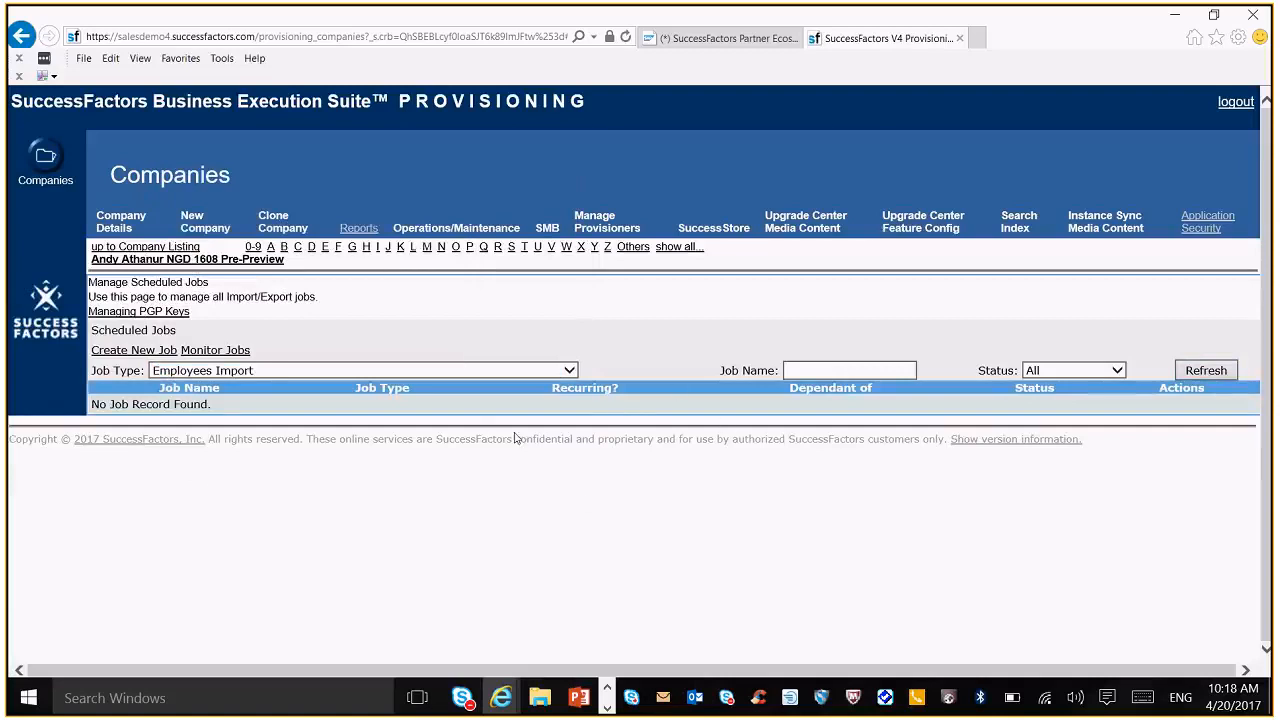
Start a new scheduled job named "Employee Import" and assign the sfadmin user as its job owner.
left_click(125, 356)
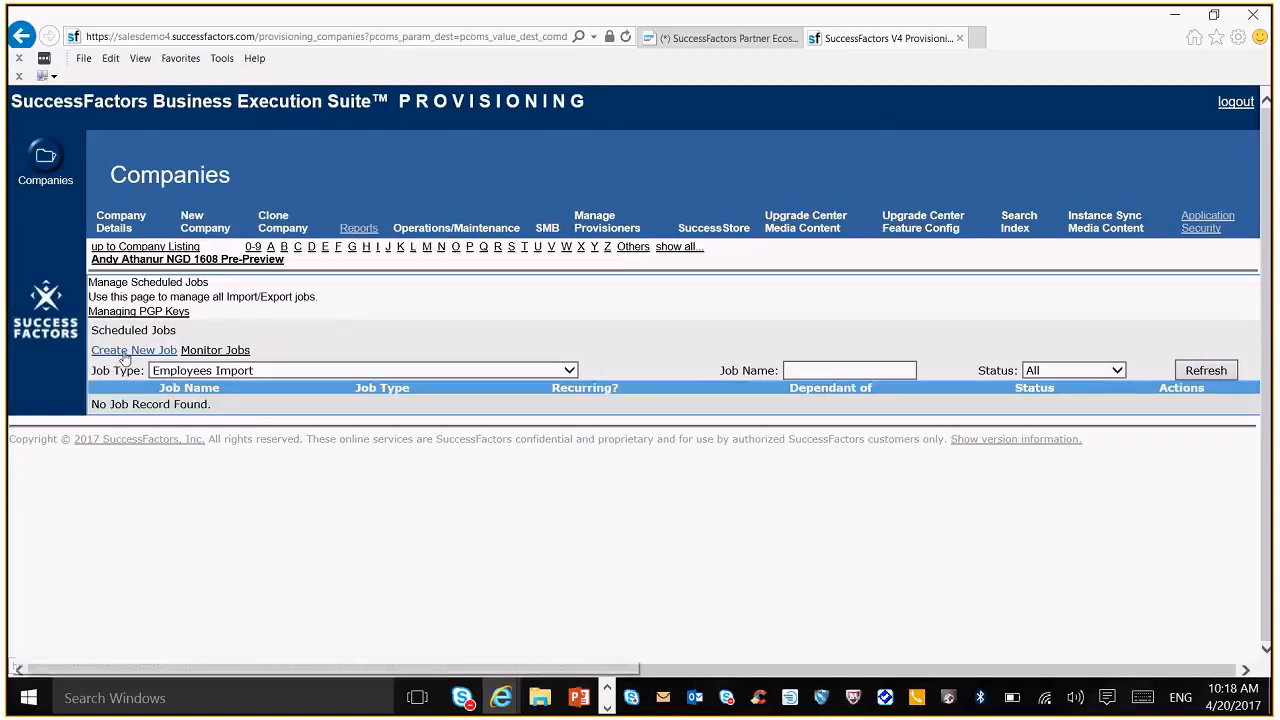
left_click(324, 368)
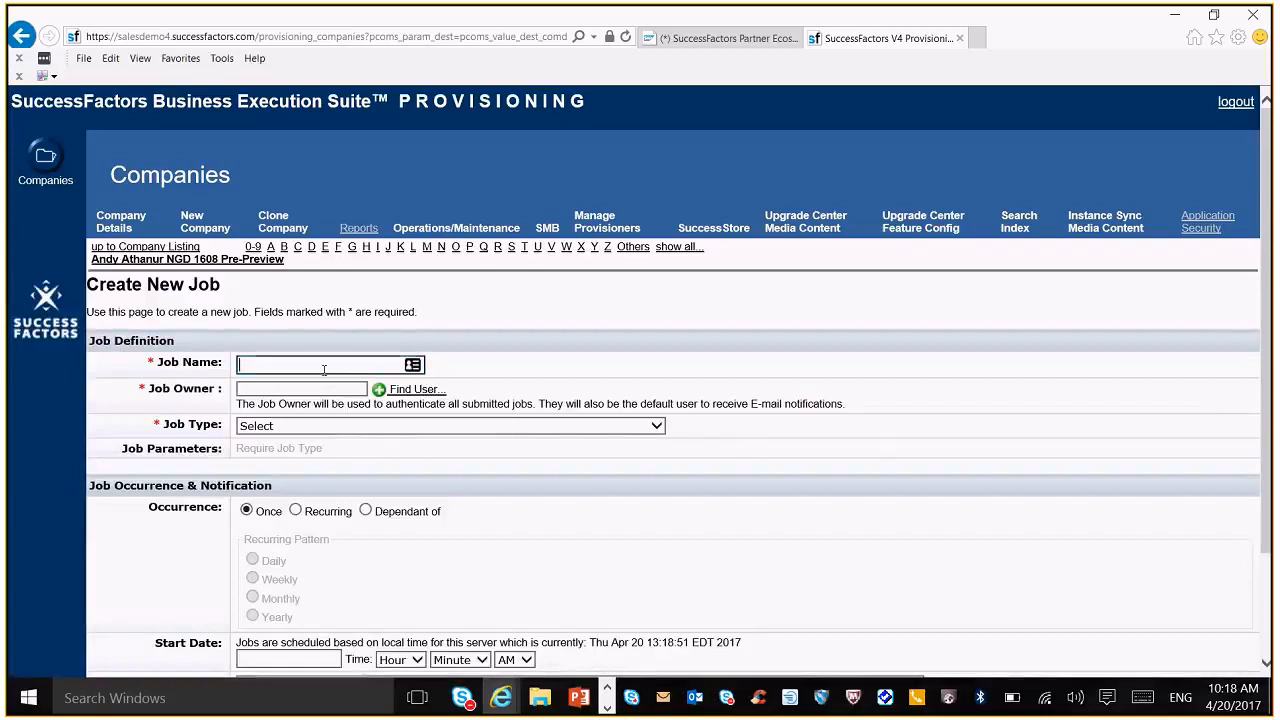
type("Employee Import")
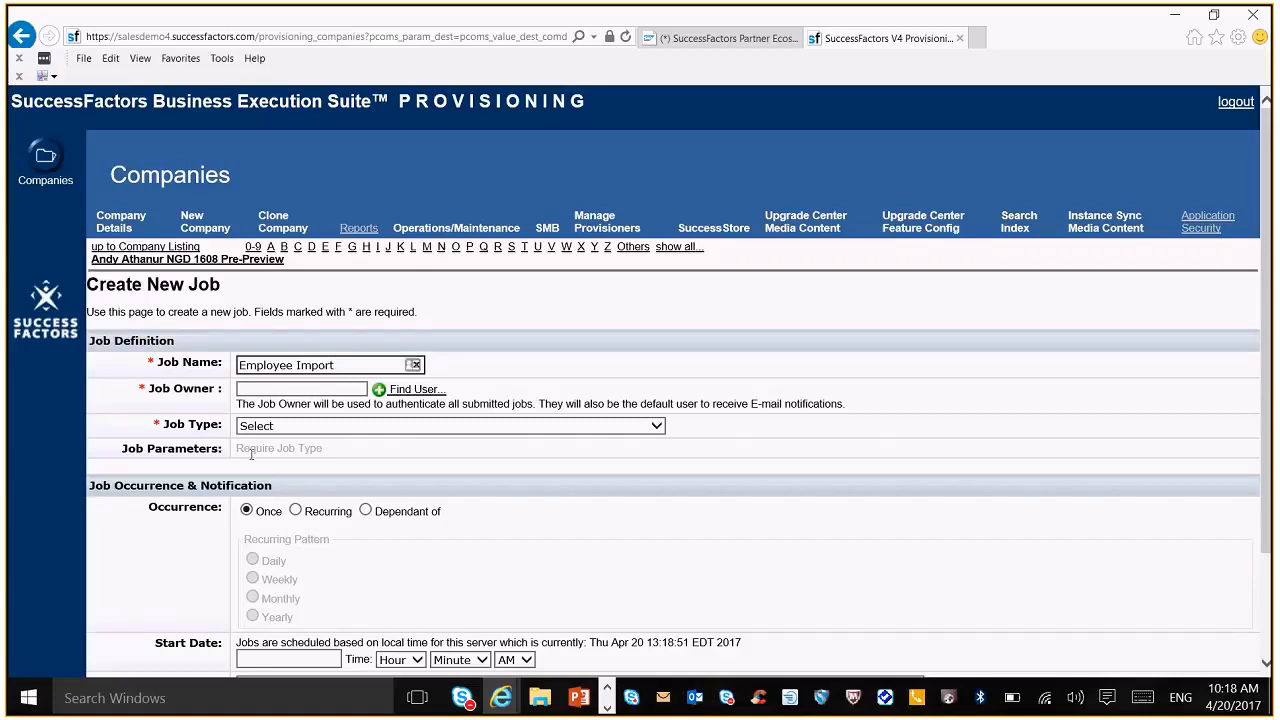
left_click(303, 390)
type("sfad")
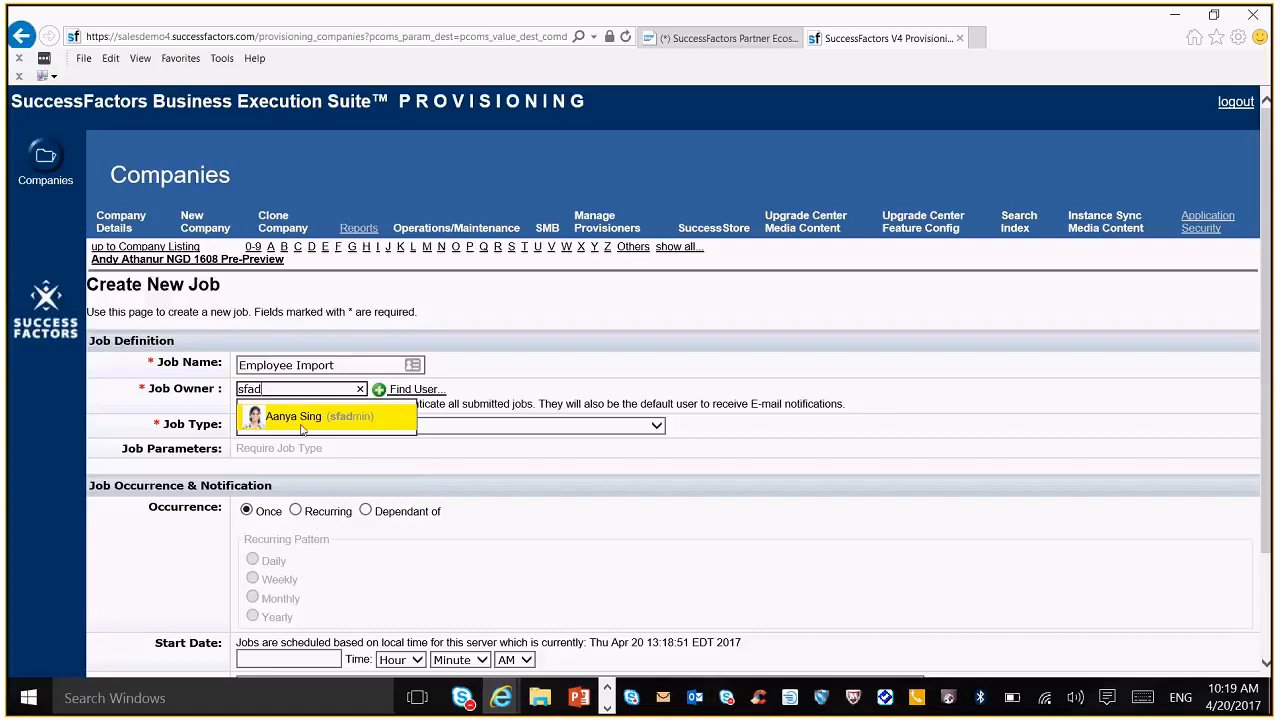
left_click(302, 418)
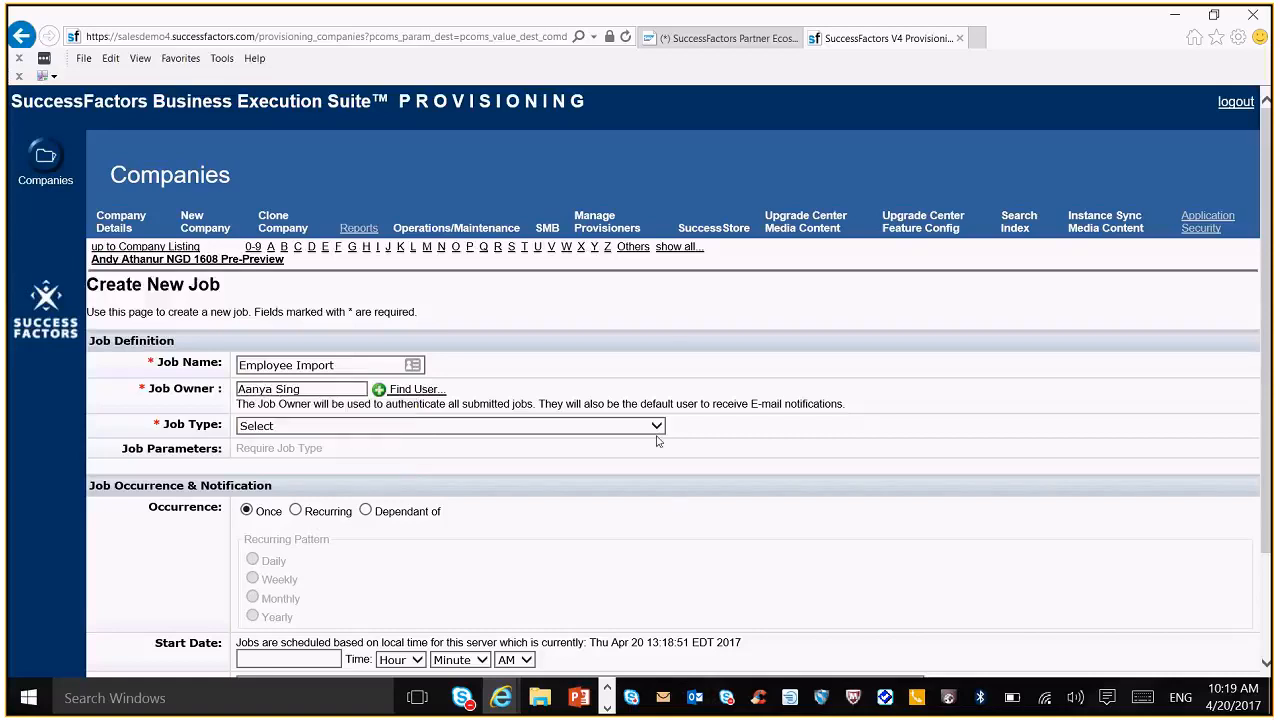
Browse the job types available for the new job and leave the type unselected.
left_click(655, 426)
left_click_drag(656, 344, 648, 400)
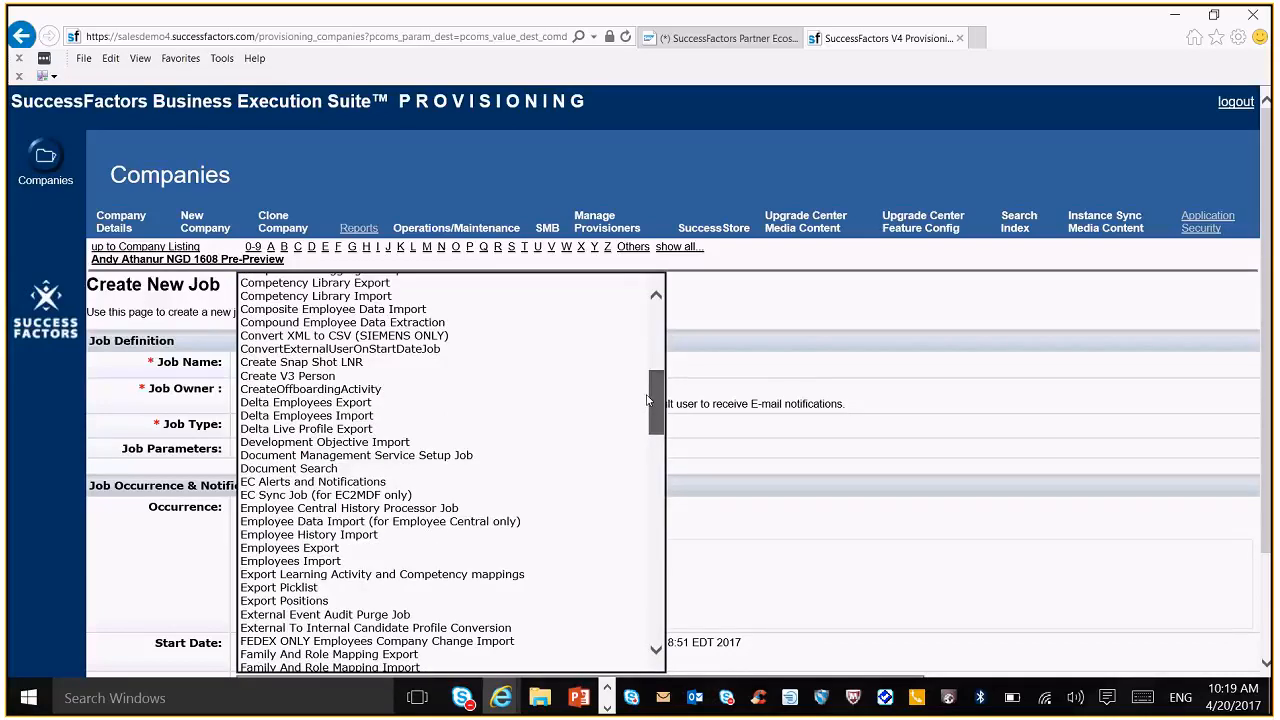
left_click(881, 389)
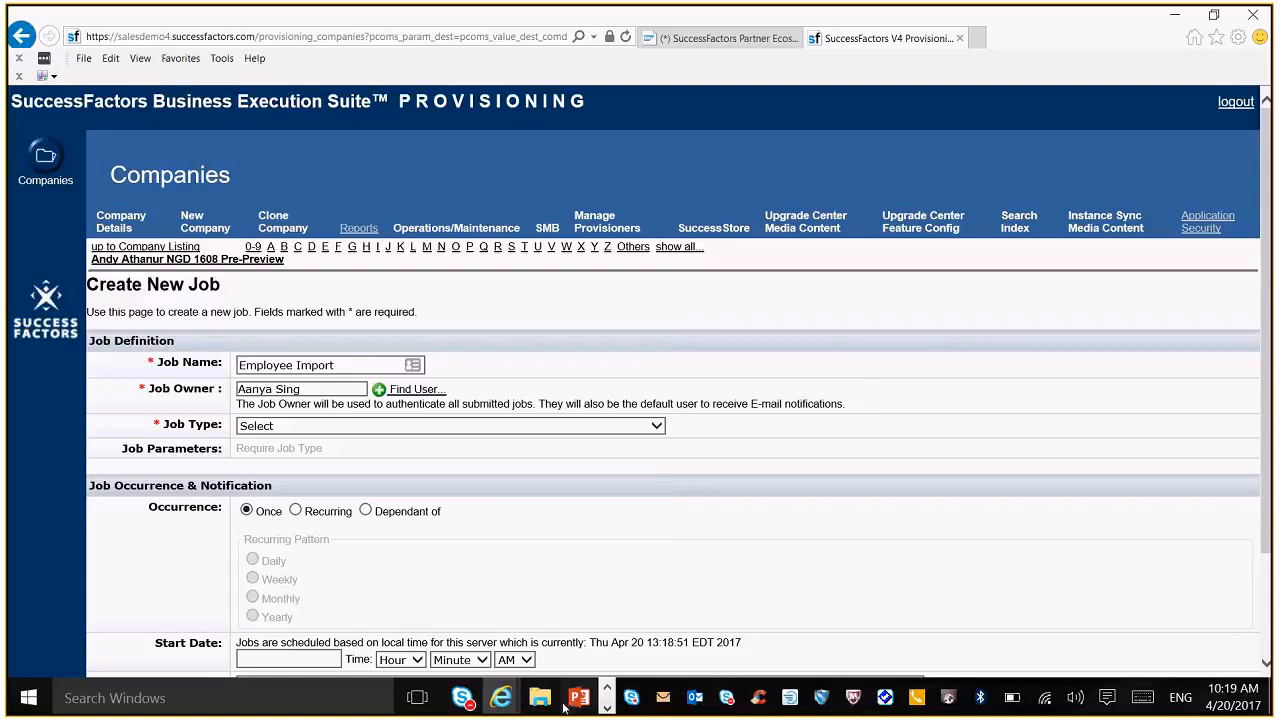
Switch to the Introduction to Integrations presentation in PowerPoint and start the slide show from slide 8, File Based Integrations – Out of Box.
mouse_move(588, 703)
mouse_move(607, 643)
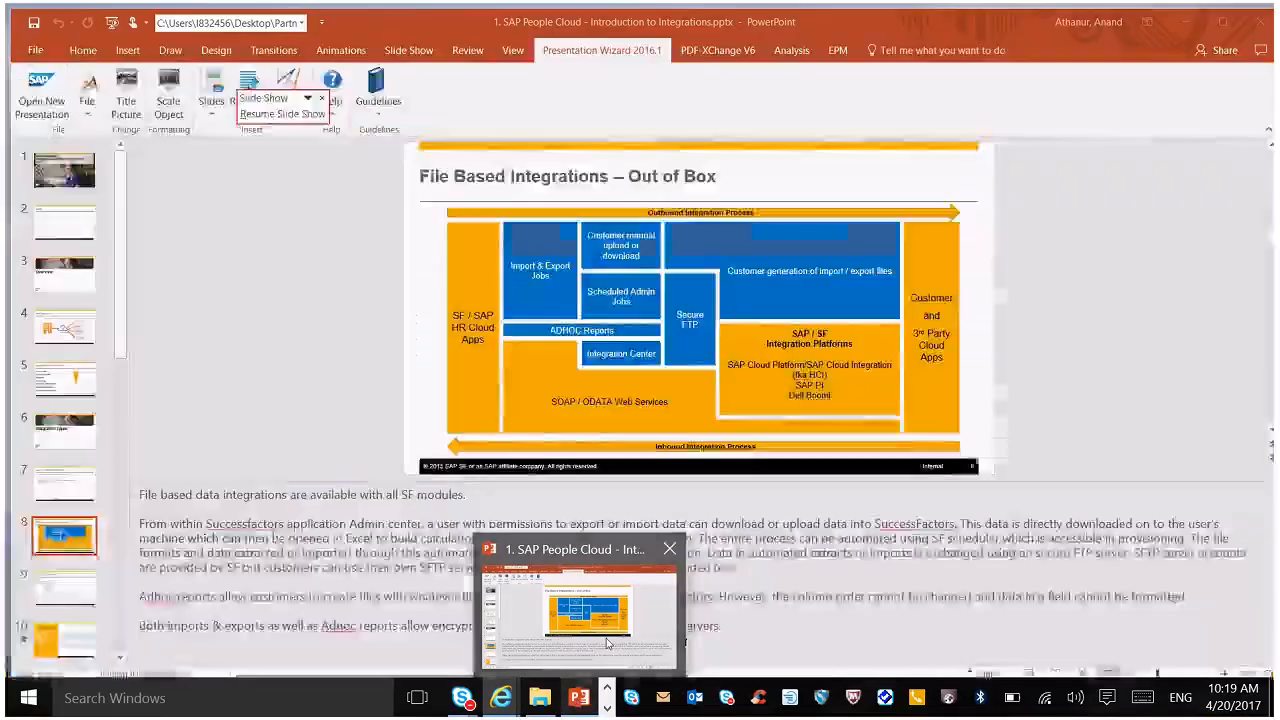
left_click(607, 643)
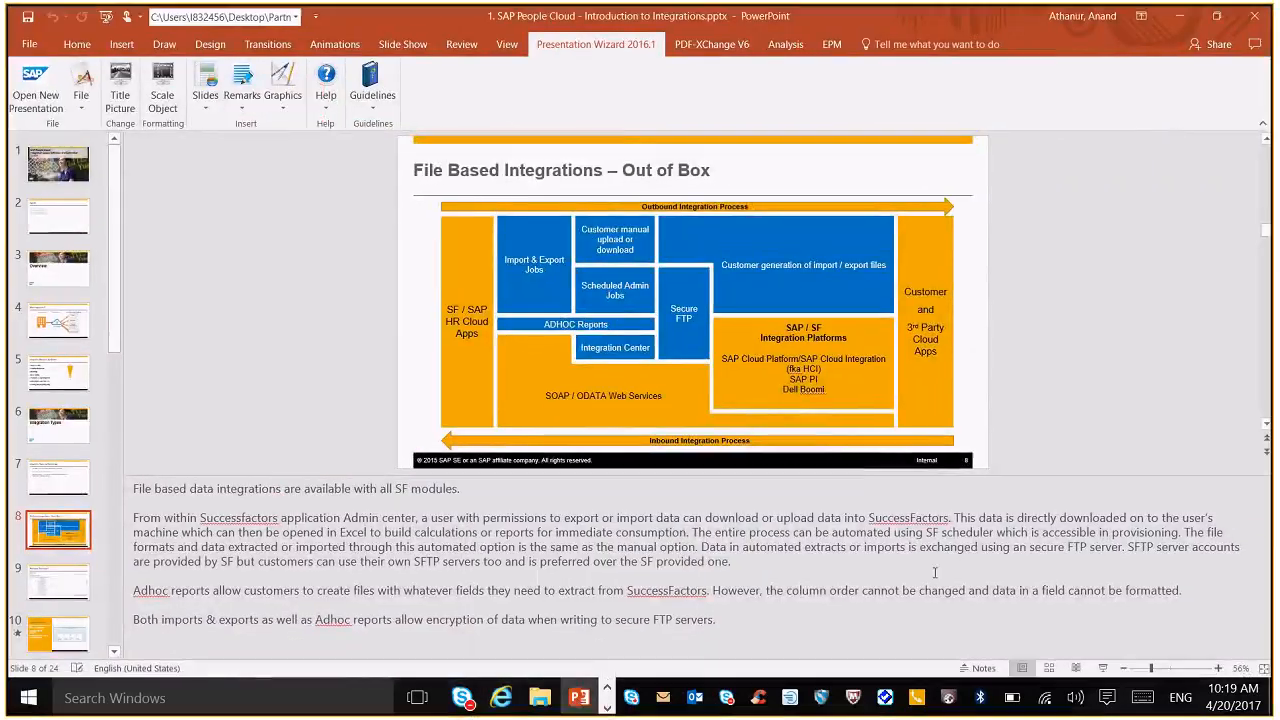
left_click(1103, 670)
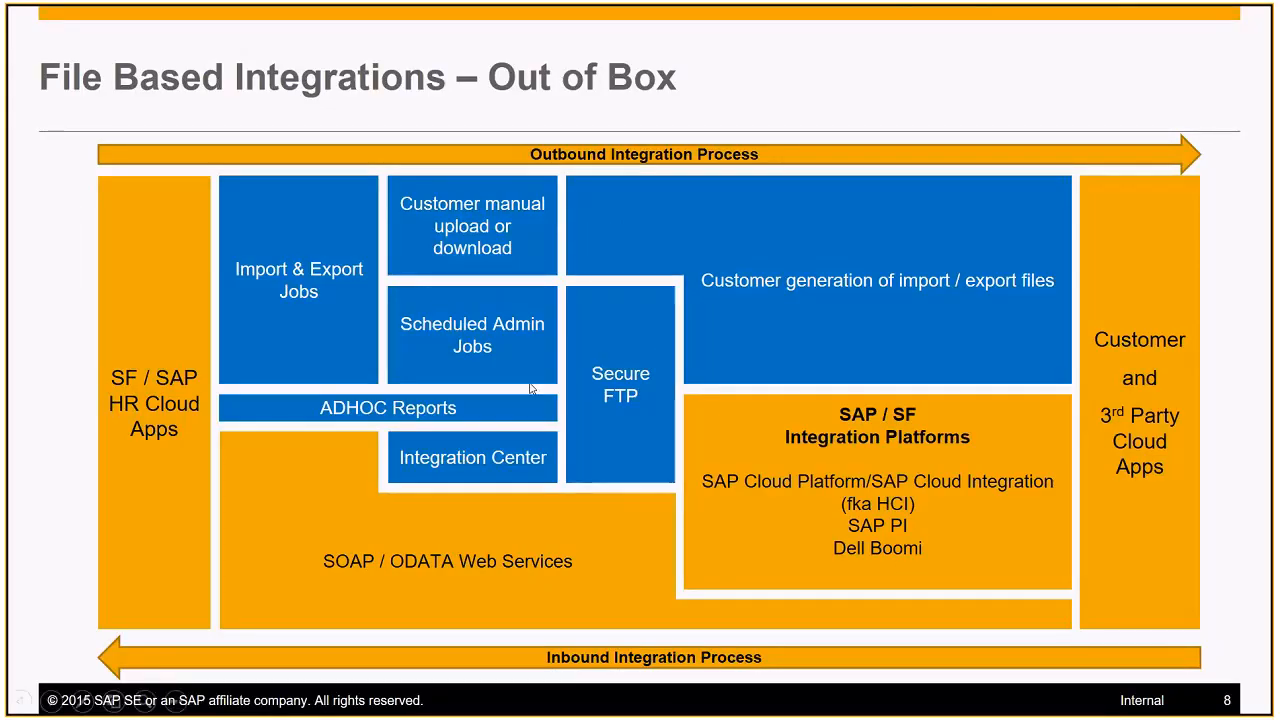